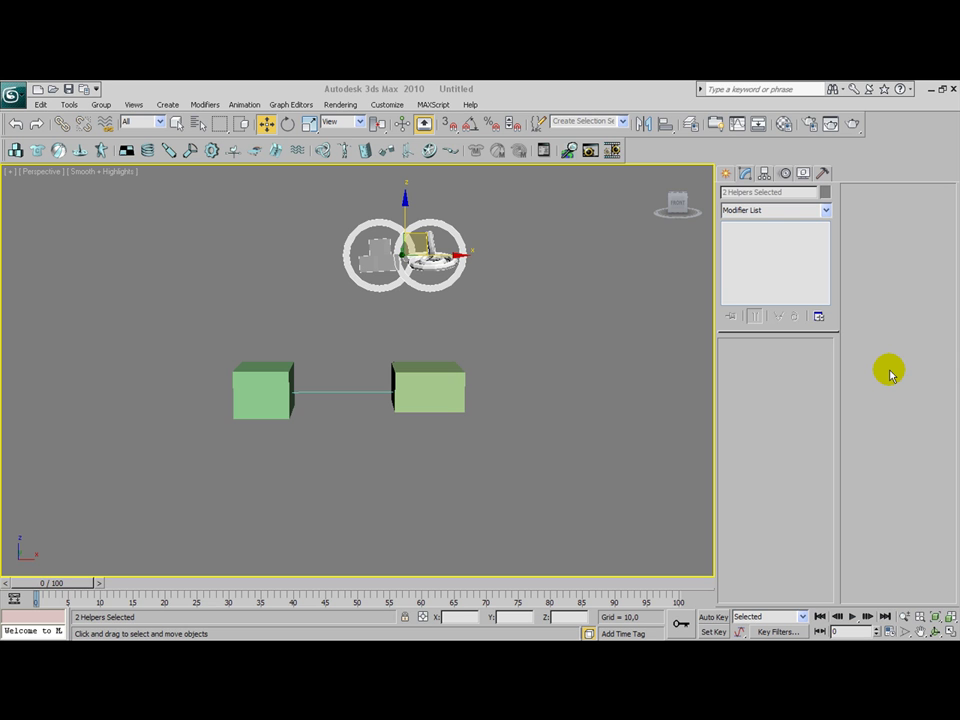
Play the finished rope demo animation, then rewind to frame 0.
left_click(852, 616)
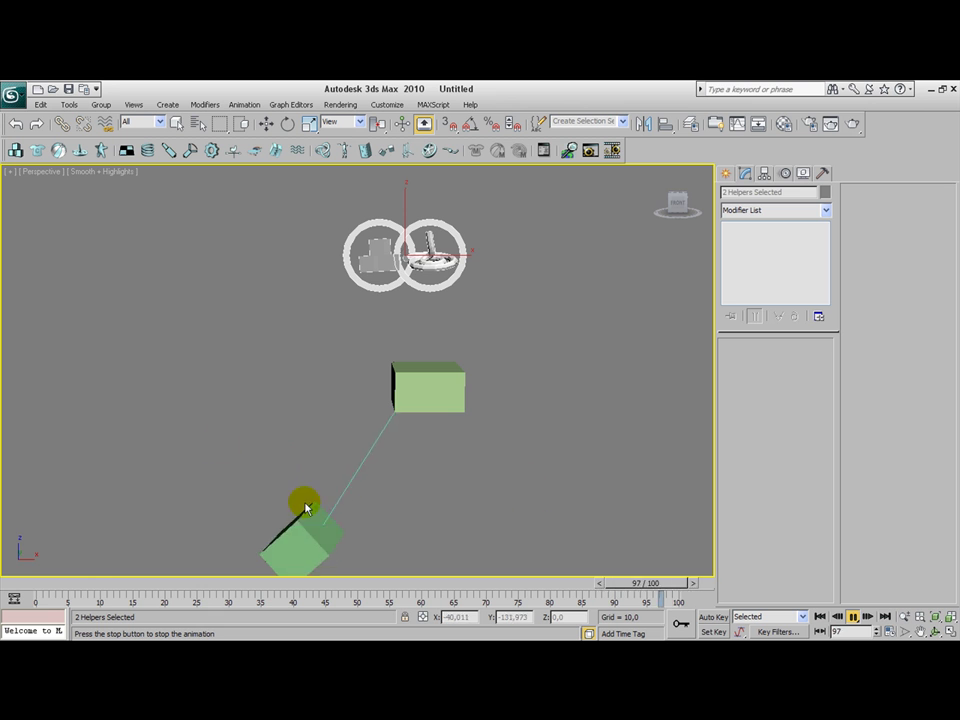
left_click_drag(178, 583, 43, 583)
key("w")
Delete every object in the scene and restore the four-viewport layout.
left_click(208, 321)
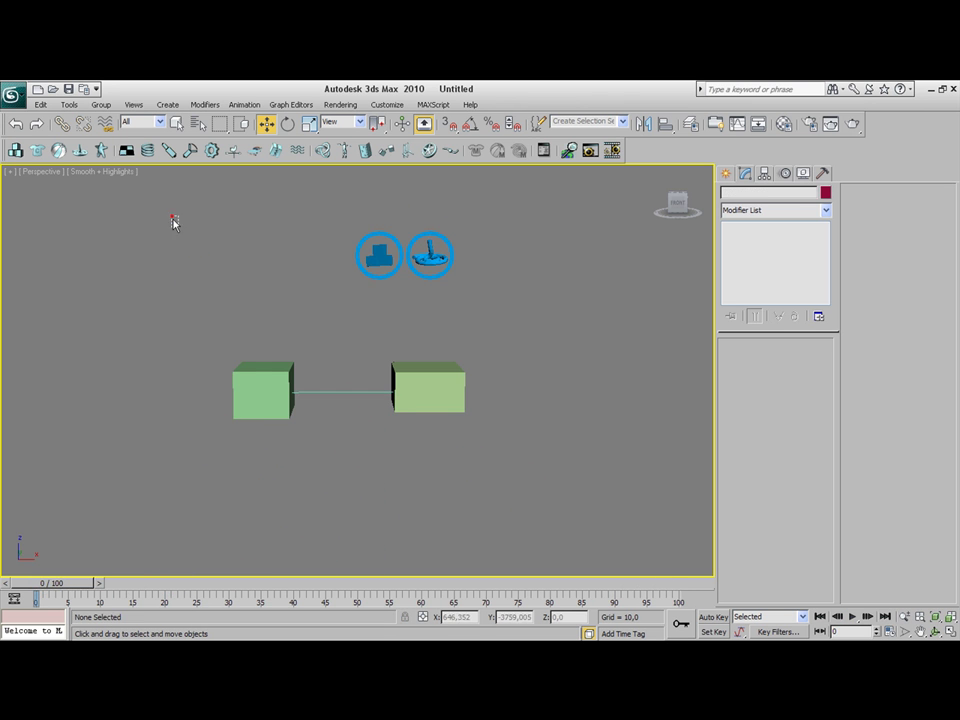
left_click_drag(173, 222, 521, 465)
key("Delete")
key("alt+w")
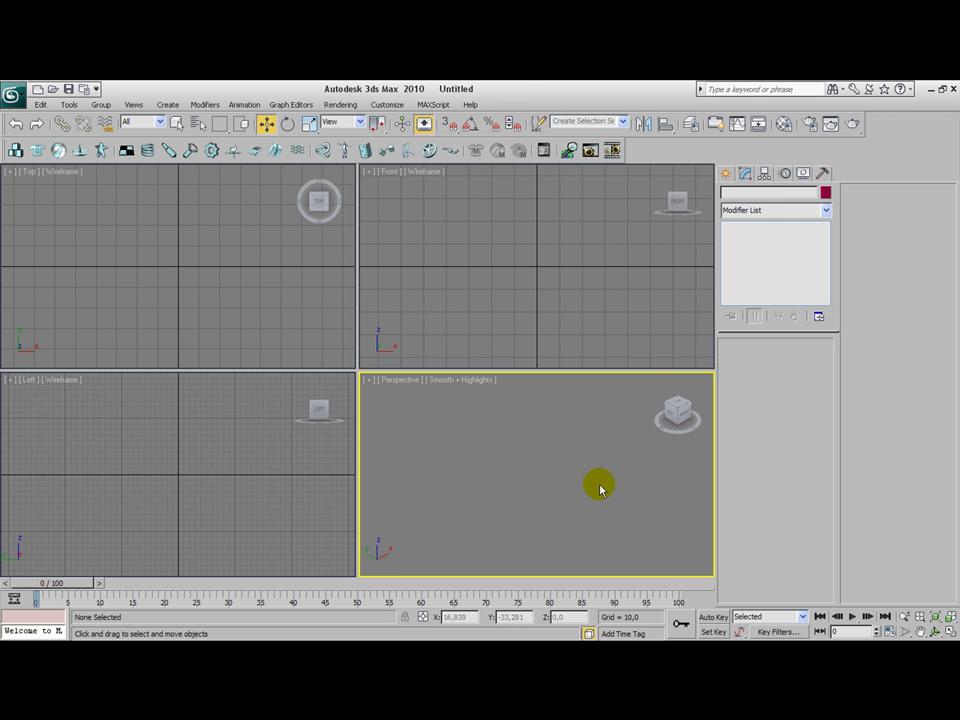
Draw a large Standard Primitive box Box01 and a smaller Box02 beside it, then maximise Perspective.
key("g")
left_click(726, 174)
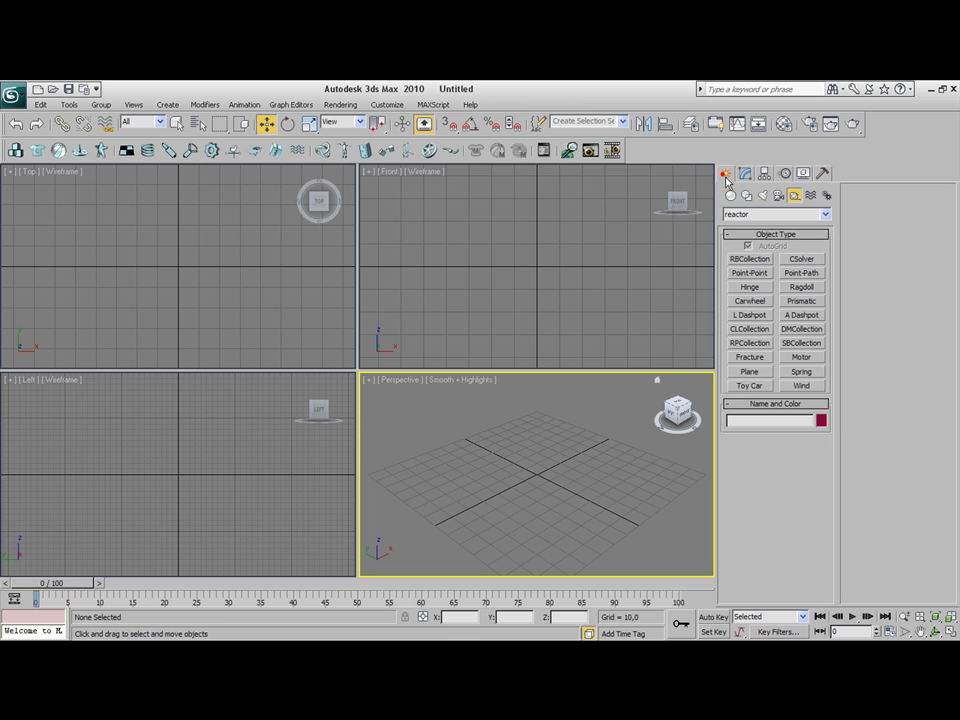
left_click(731, 195)
left_click(744, 214)
left_click(750, 226)
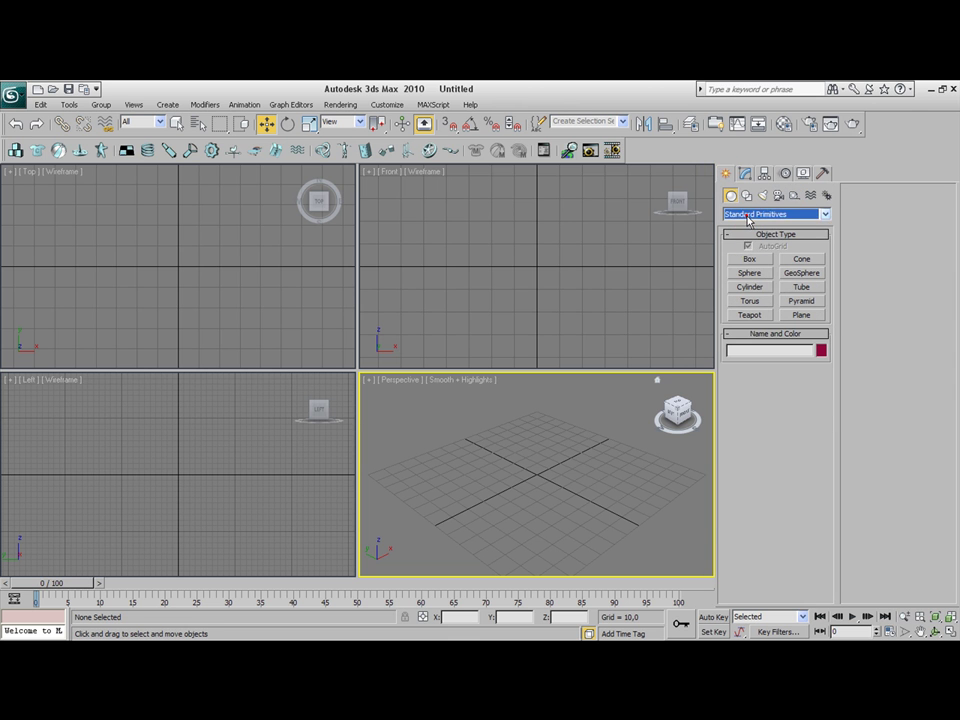
left_click(750, 259)
left_click_drag(574, 424, 581, 487)
left_click(583, 450)
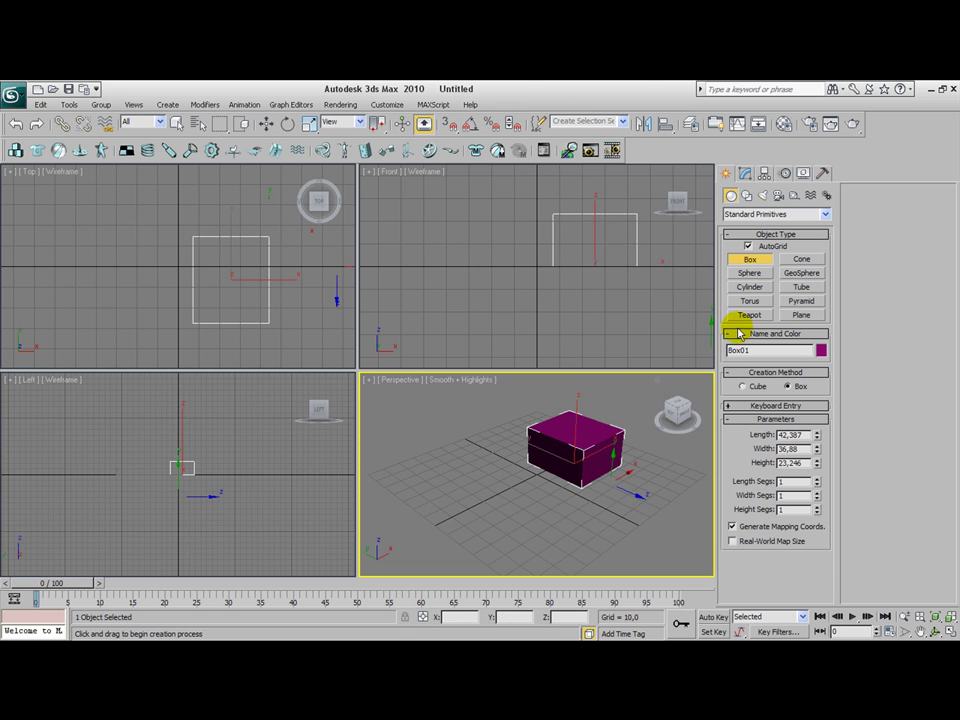
left_click_drag(498, 480, 509, 518)
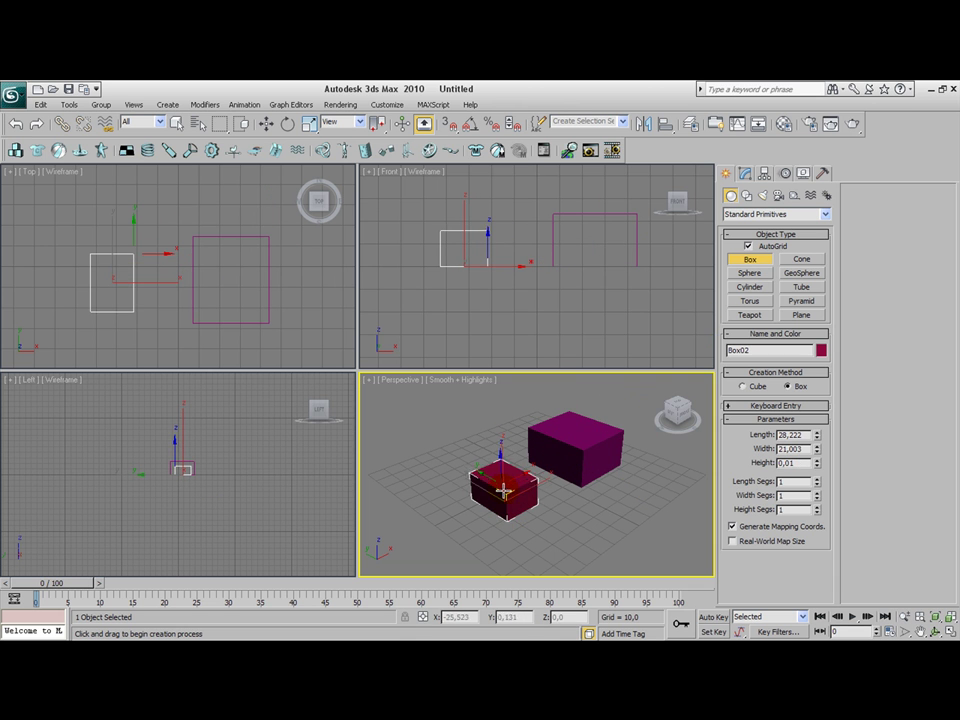
left_click(503, 487)
middle_click_drag(568, 516, 467, 501)
key("alt+w")
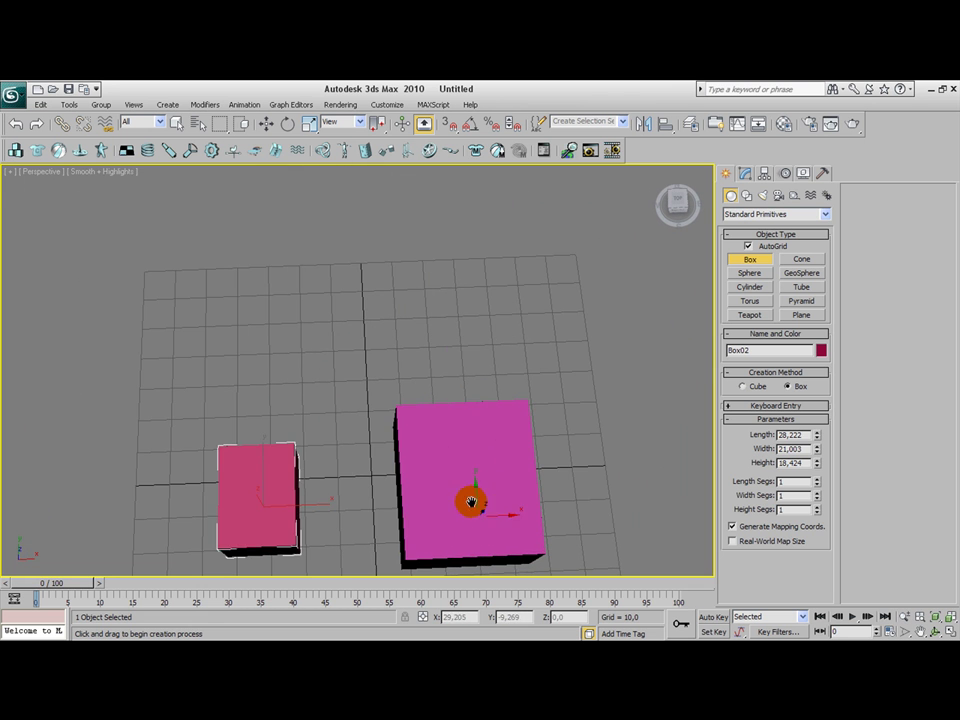
Create a rigid body collection containing Box02 and Box01.
left_click(15, 151)
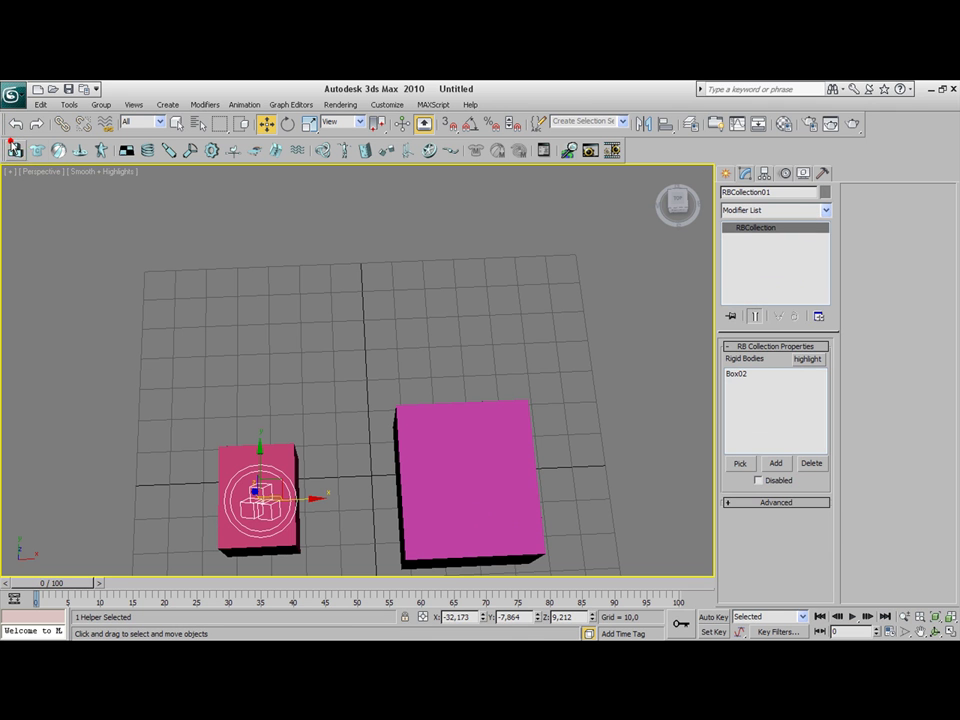
middle_click_drag(315, 435, 330, 364)
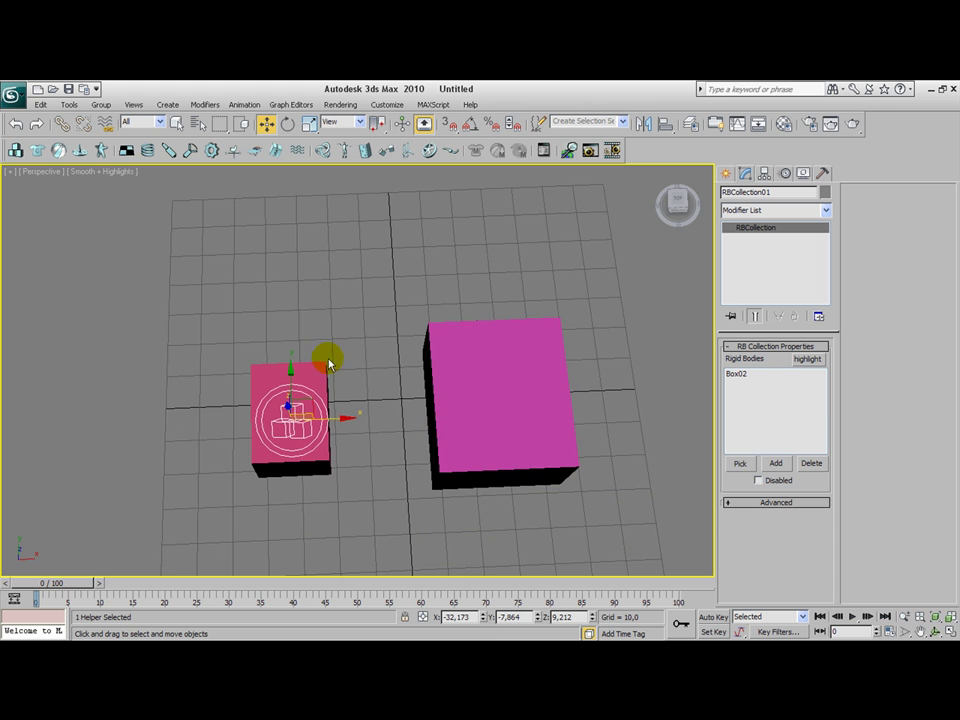
left_click(741, 464)
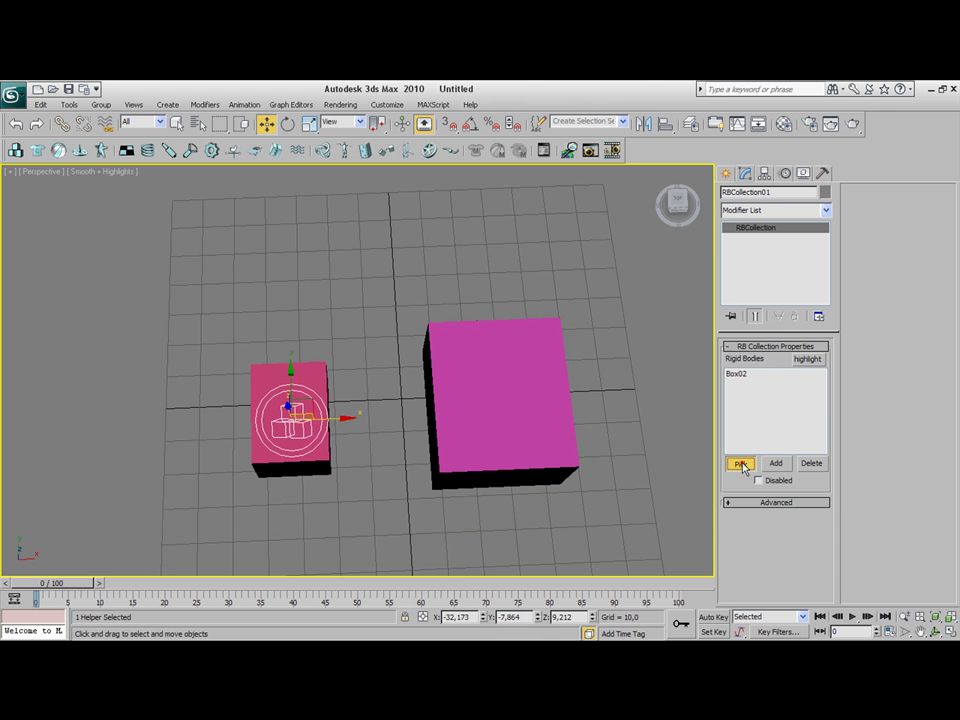
left_click(521, 390)
left_click(339, 259)
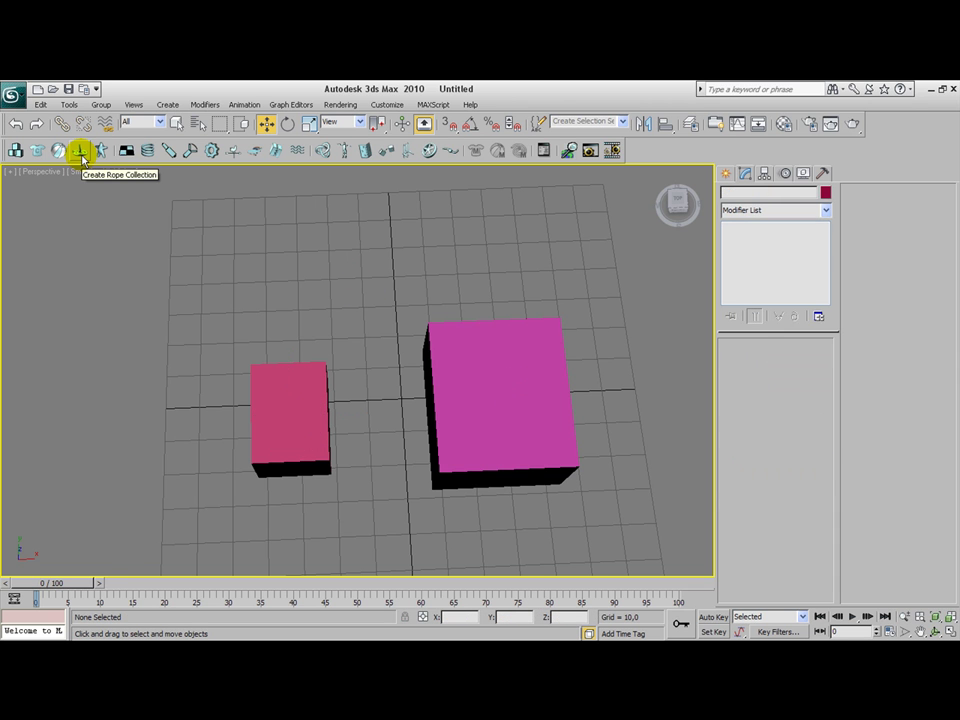
Place a rope collection helper, RPCollection01, in the scene above the boxes.
left_click(80, 152)
left_click(298, 236)
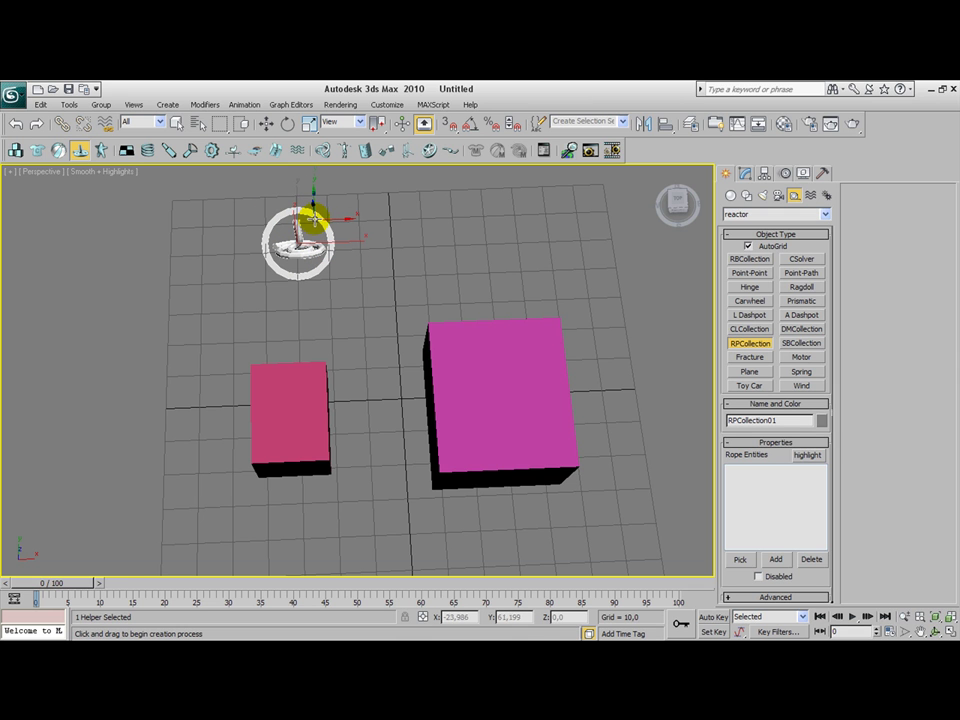
left_click(266, 123)
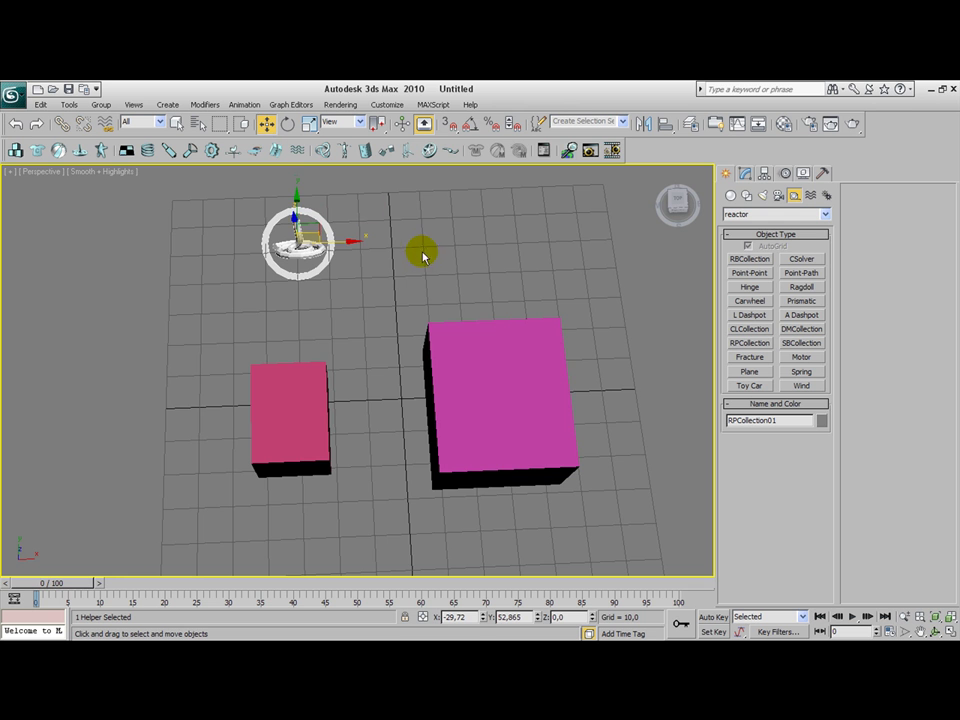
middle_click_drag(422, 256, 400, 222)
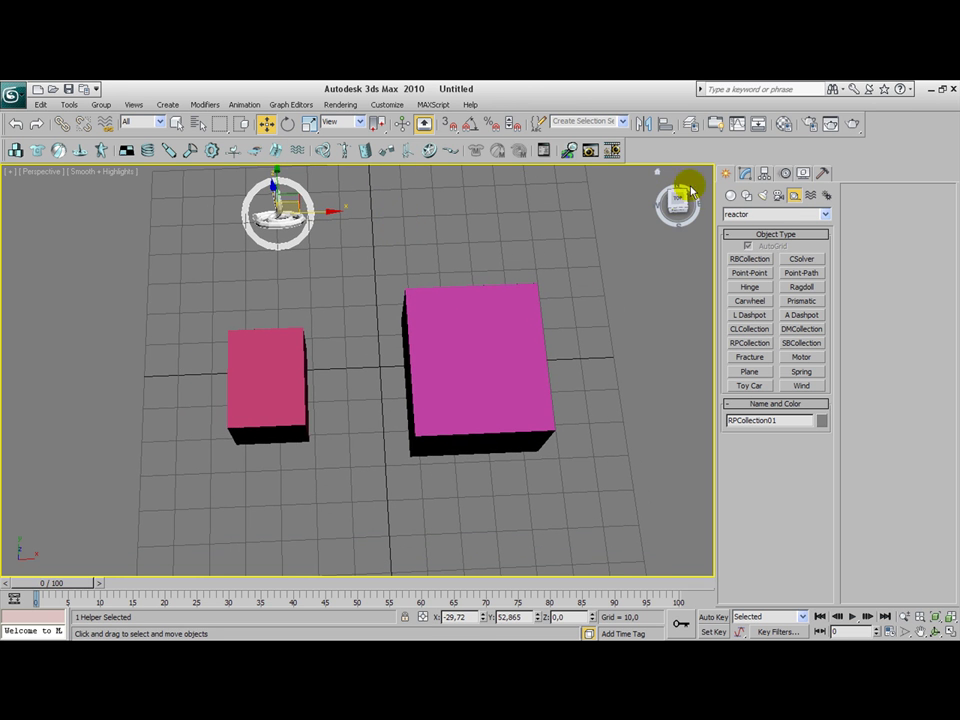
left_click(743, 209)
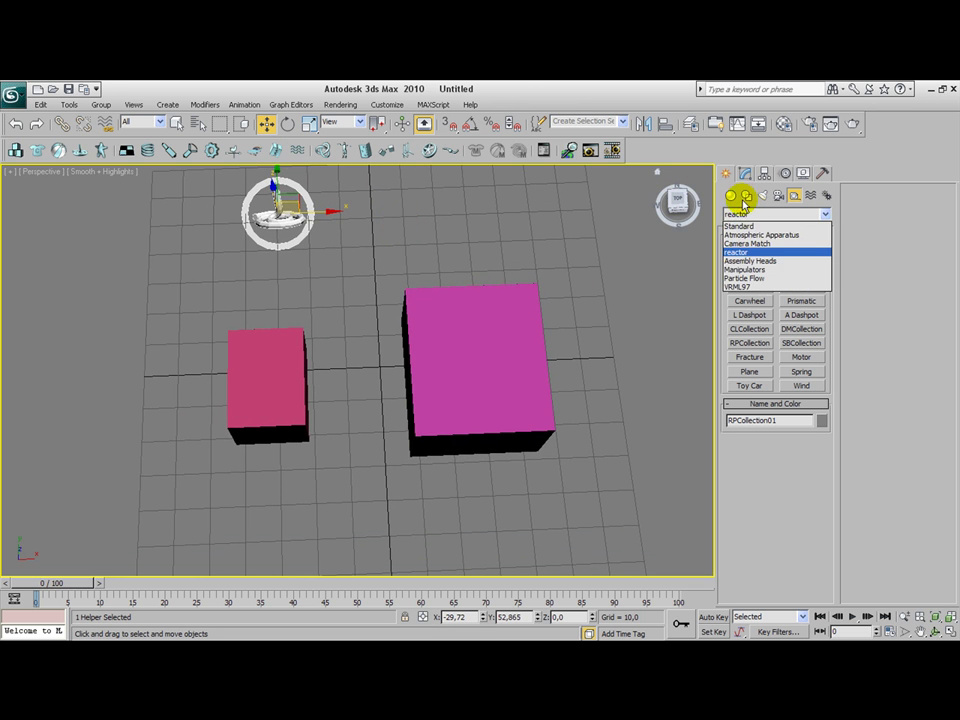
left_click(743, 204)
left_click(744, 196)
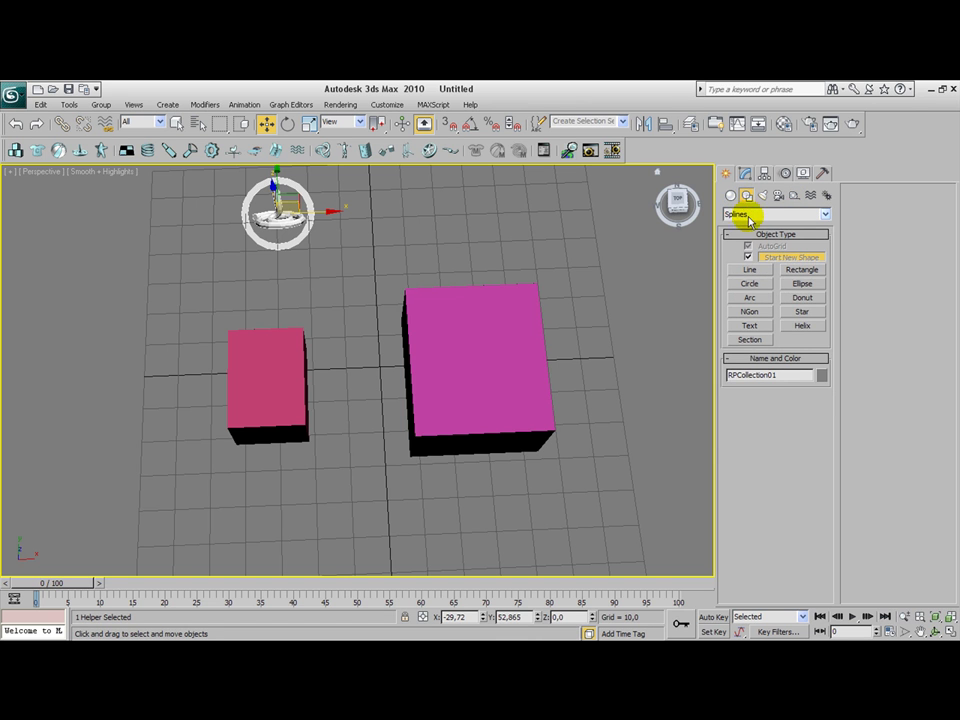
Draw a straight line from the small box across to the large box.
left_click(752, 270)
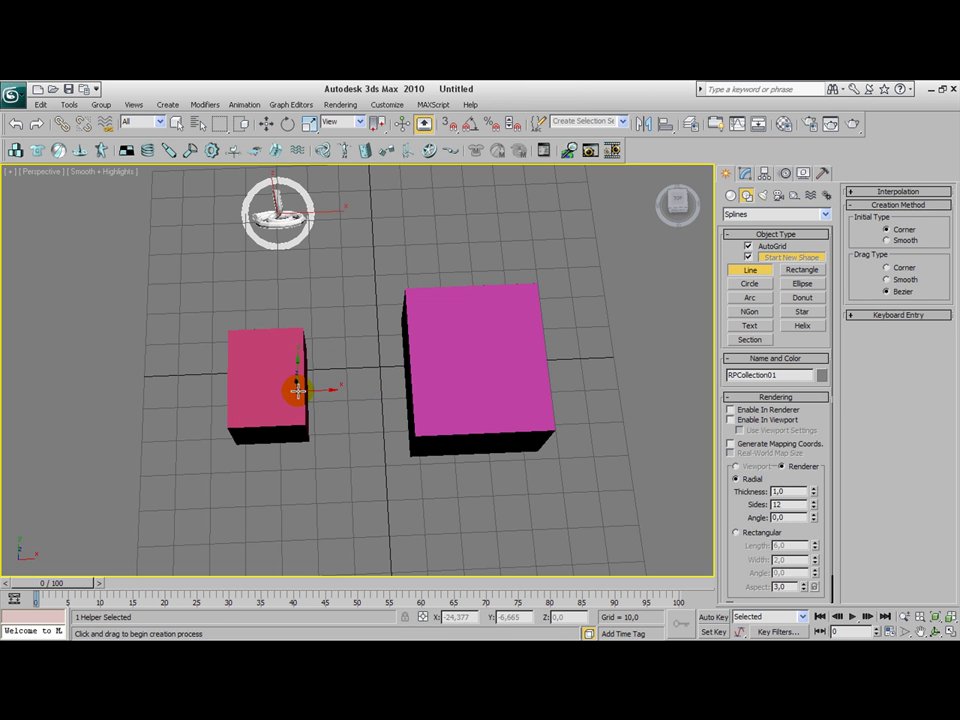
left_click(288, 394)
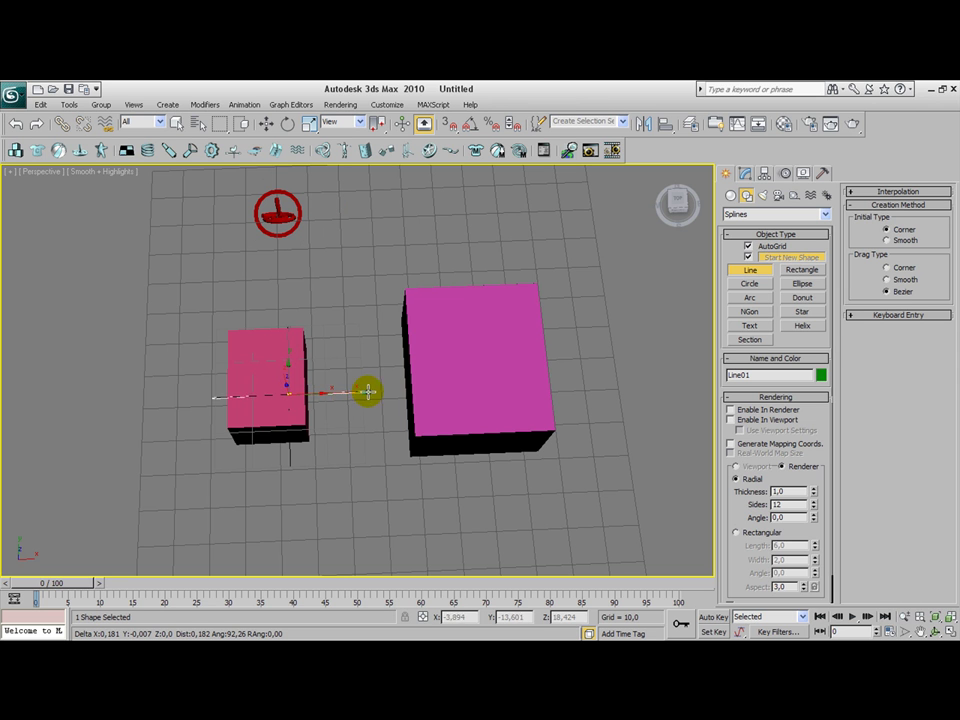
left_click(457, 388)
right_click(476, 392)
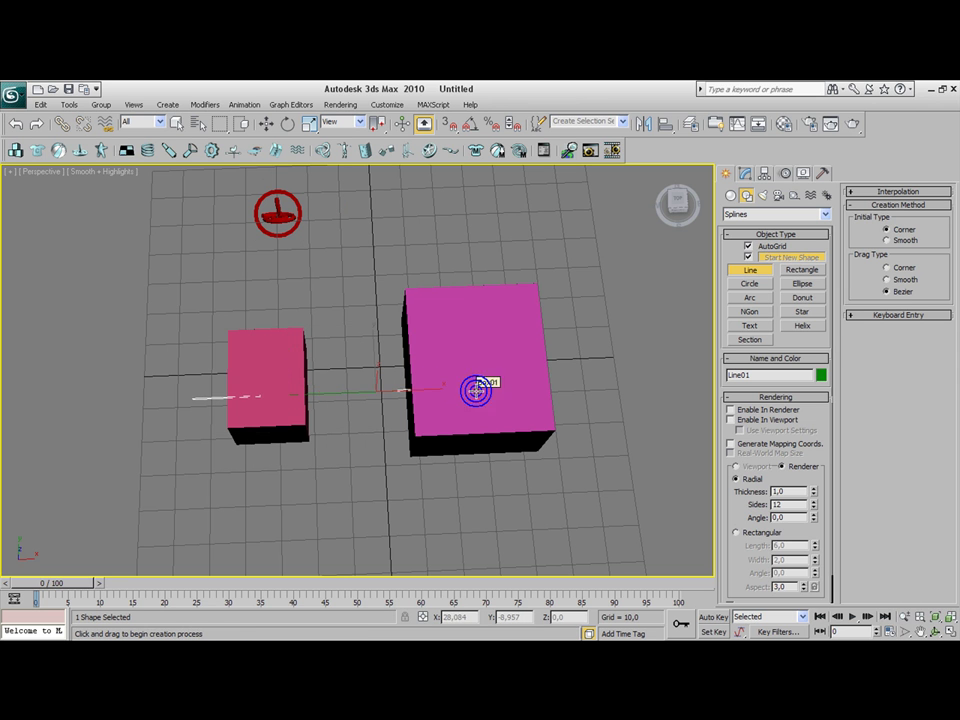
In wireframe, move the line along Z to a height of 9.62.
key("F3")
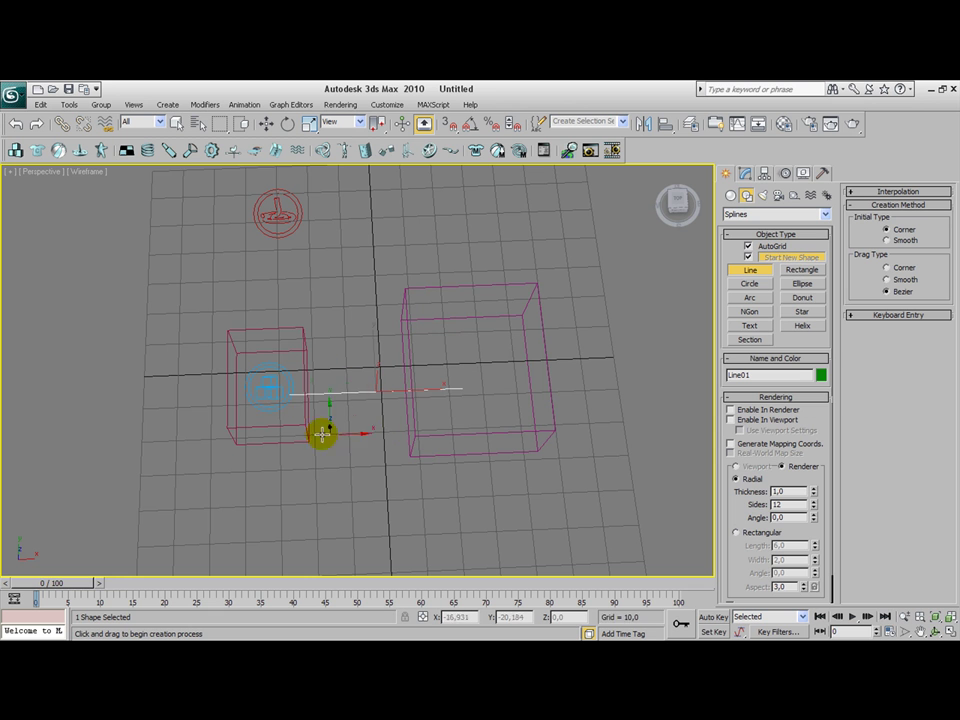
middle_click_drag(313, 411, 313, 306, "alt")
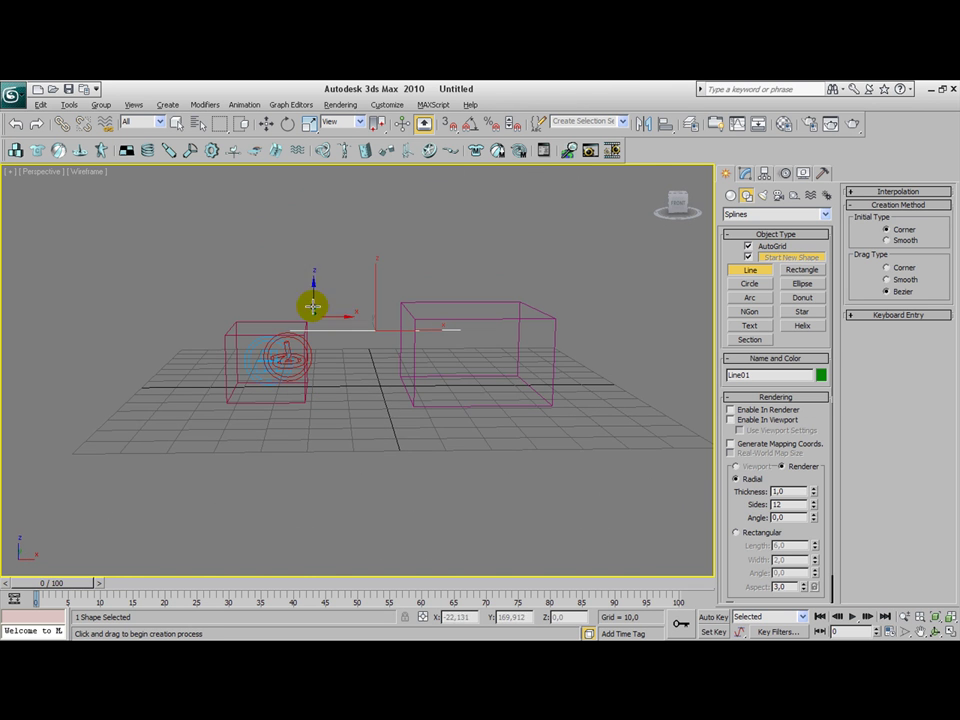
left_click(266, 124)
left_click(372, 300)
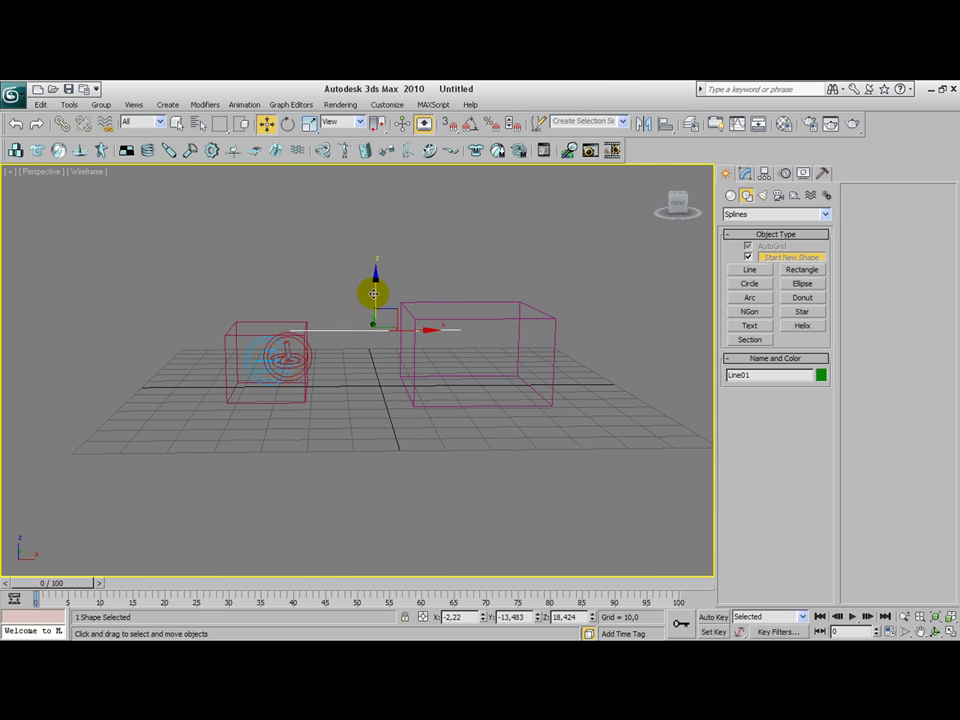
left_click_drag(374, 293, 373, 321)
mouse_move(373, 321)
middle_mouse_down("alt")
mouse_move(381, 383)
mouse_move(377, 276)
mouse_move(368, 320)
middle_mouse_up("alt")
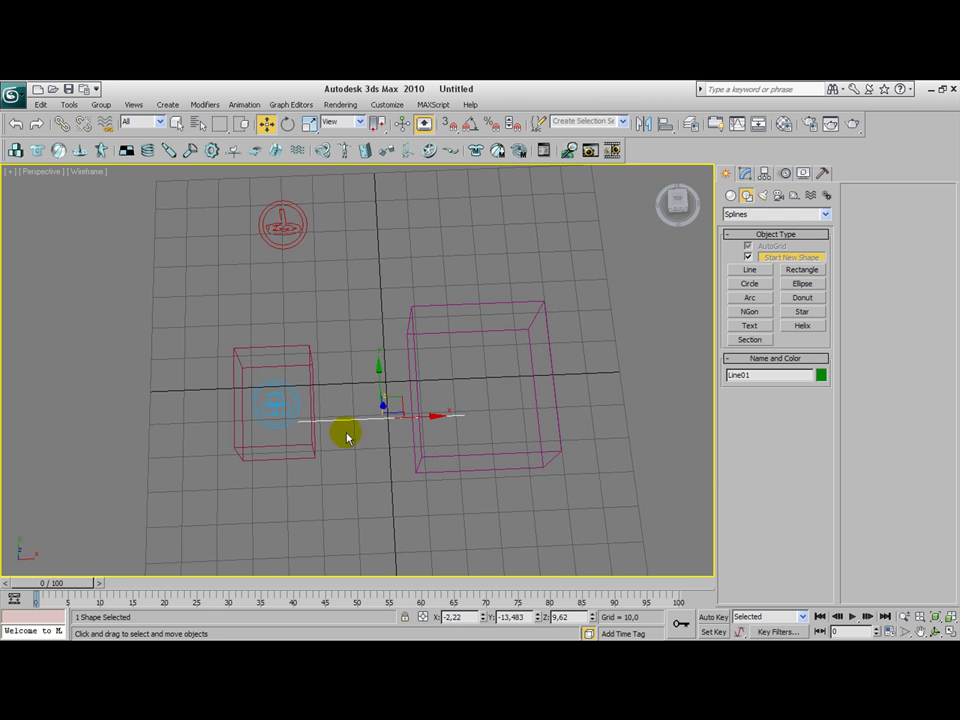
Apply the reactor Rope modifier to the line and pick Line01 into RPCollection01's rope entities.
left_click(521, 152)
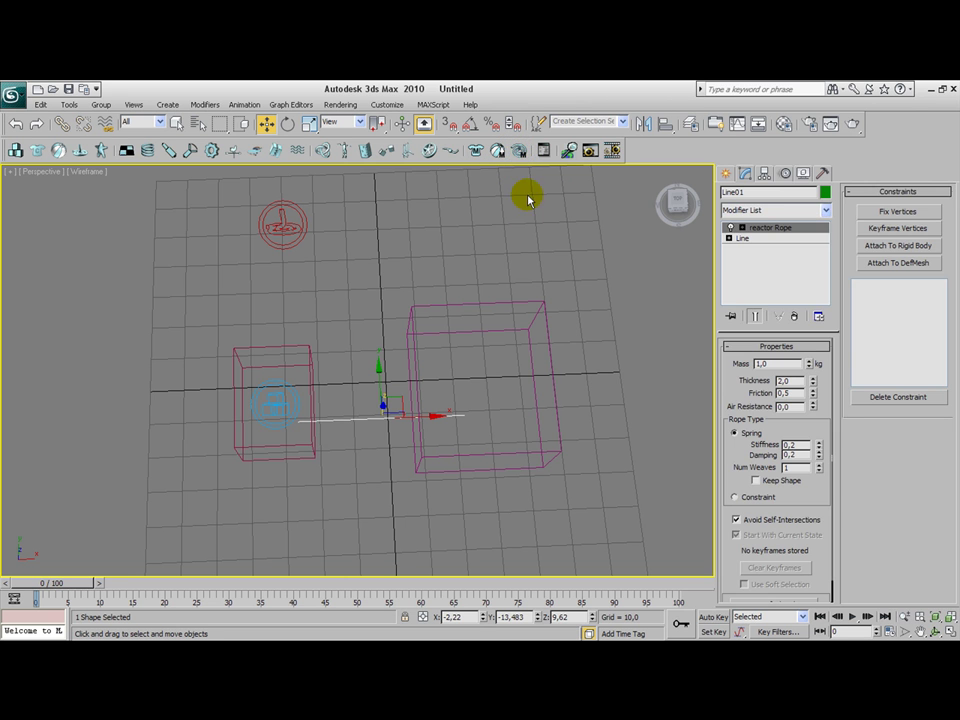
left_click(375, 258)
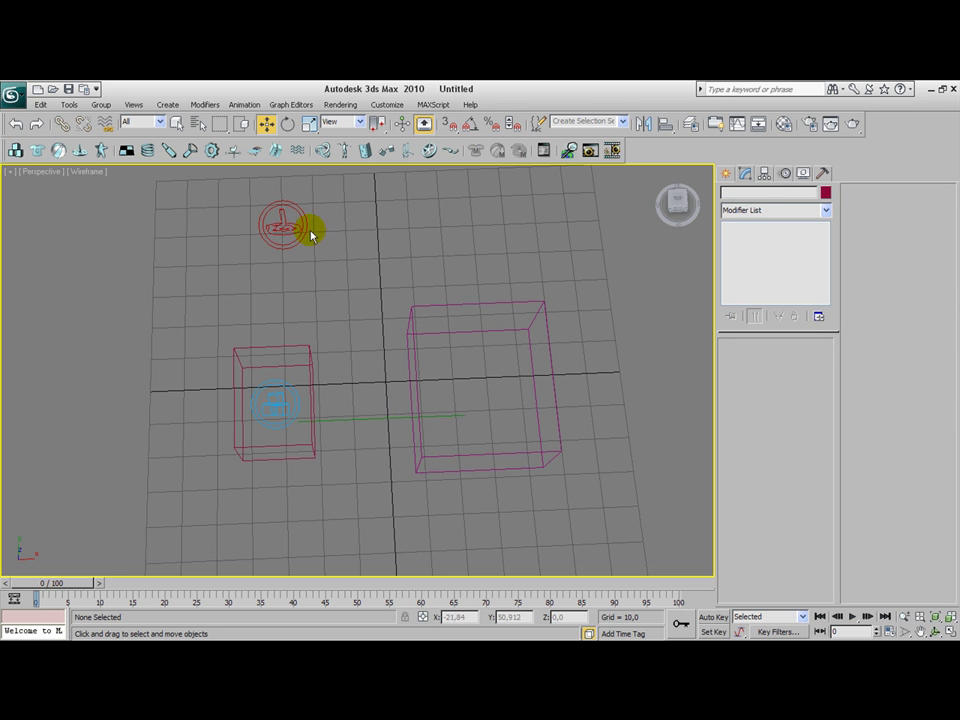
left_click(283, 225)
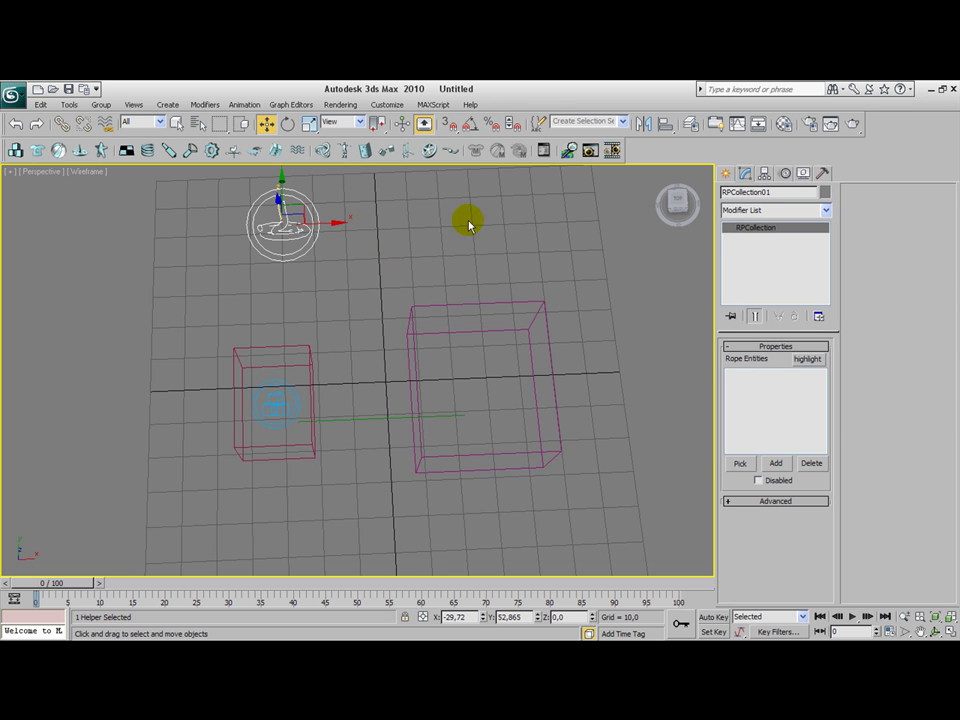
left_click(740, 464)
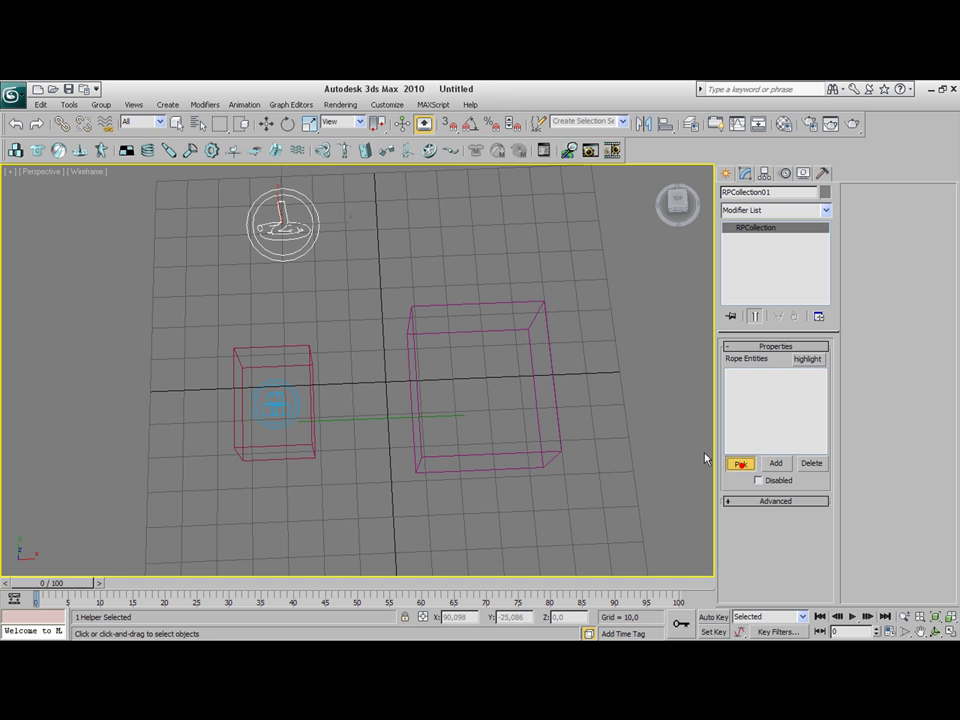
left_click(373, 420)
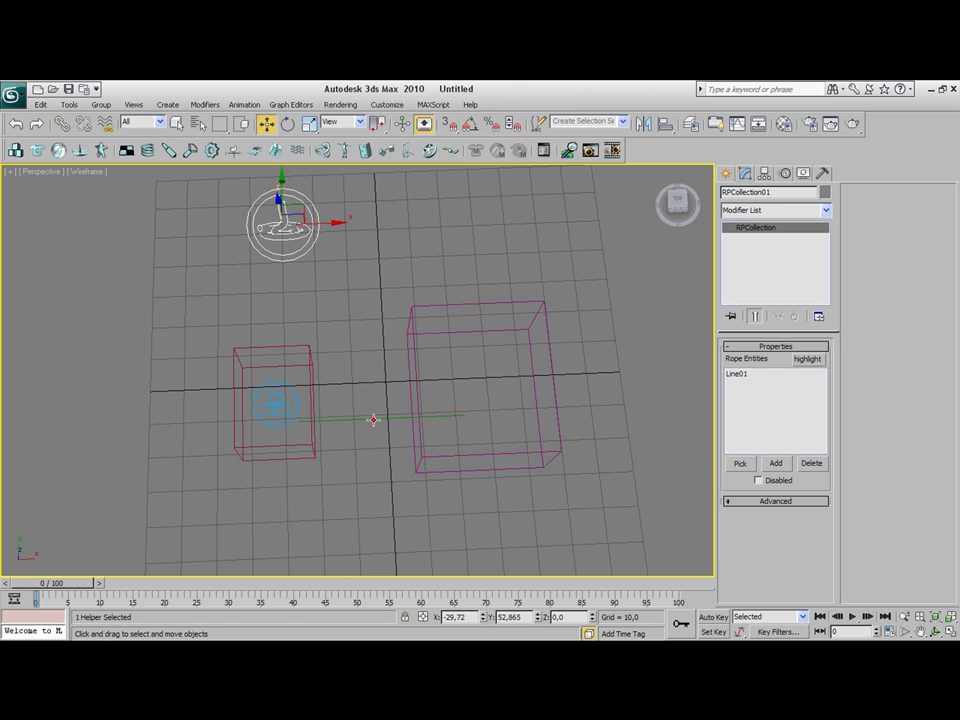
left_click(371, 397)
middle_click_drag(396, 381, 343, 343)
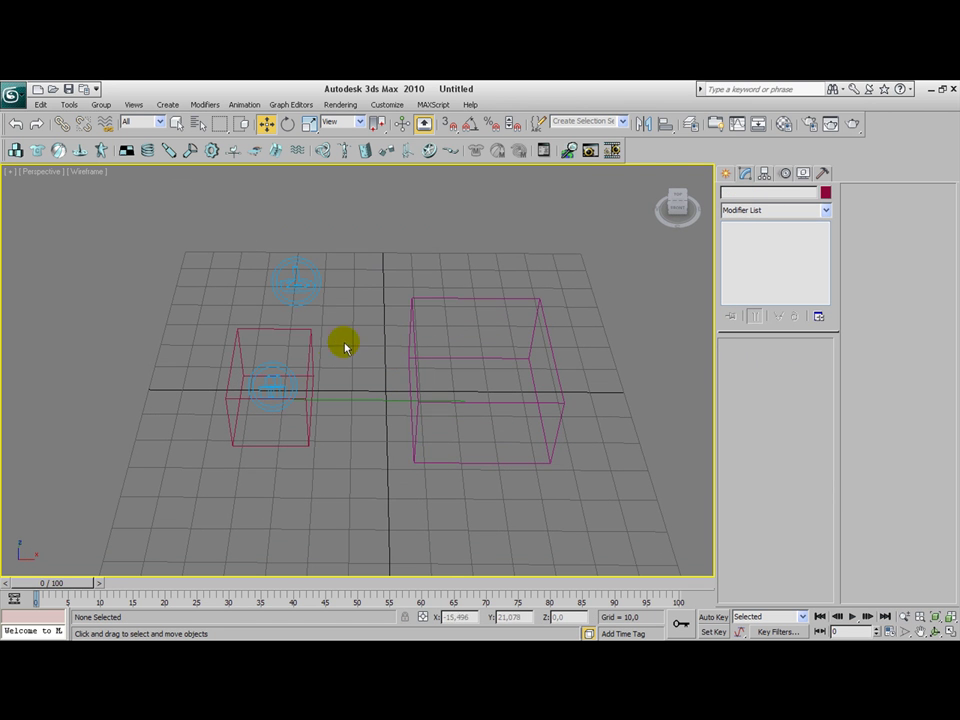
key("F3")
left_click(288, 356)
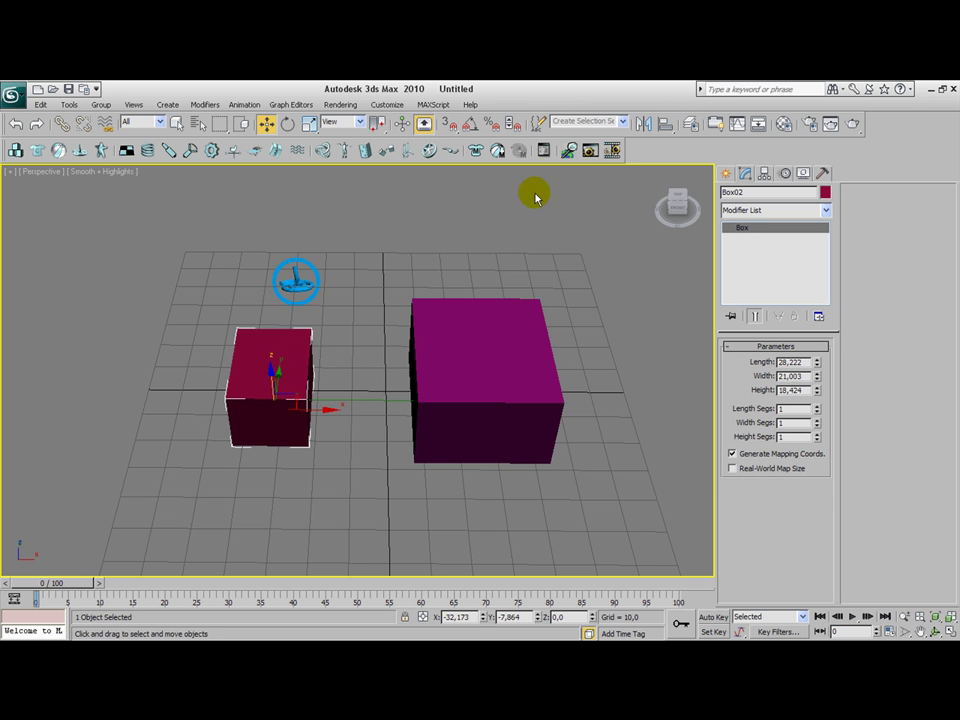
Give Box02 a rigid body mass of 10 in reactor Rigid Body Properties.
left_click(544, 152)
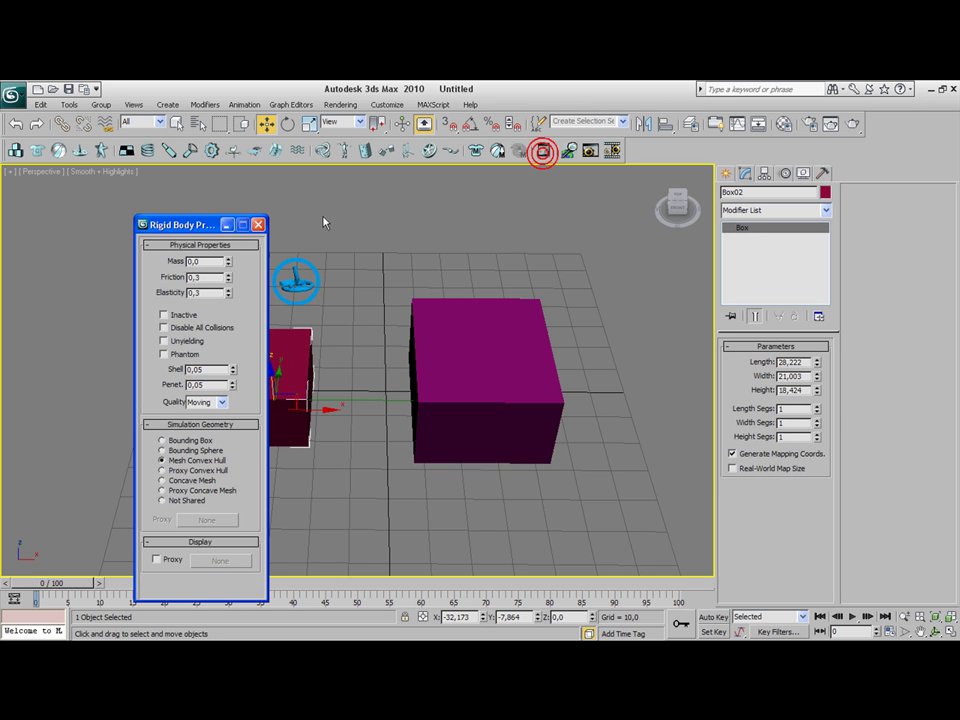
type("10")
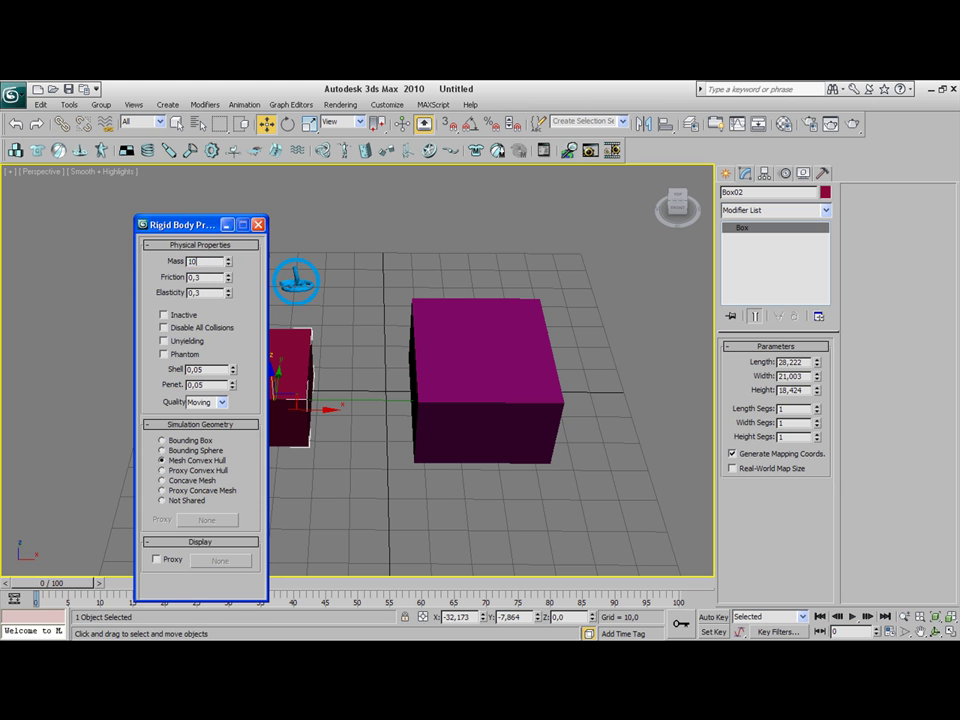
left_click(257, 225)
left_click(377, 262)
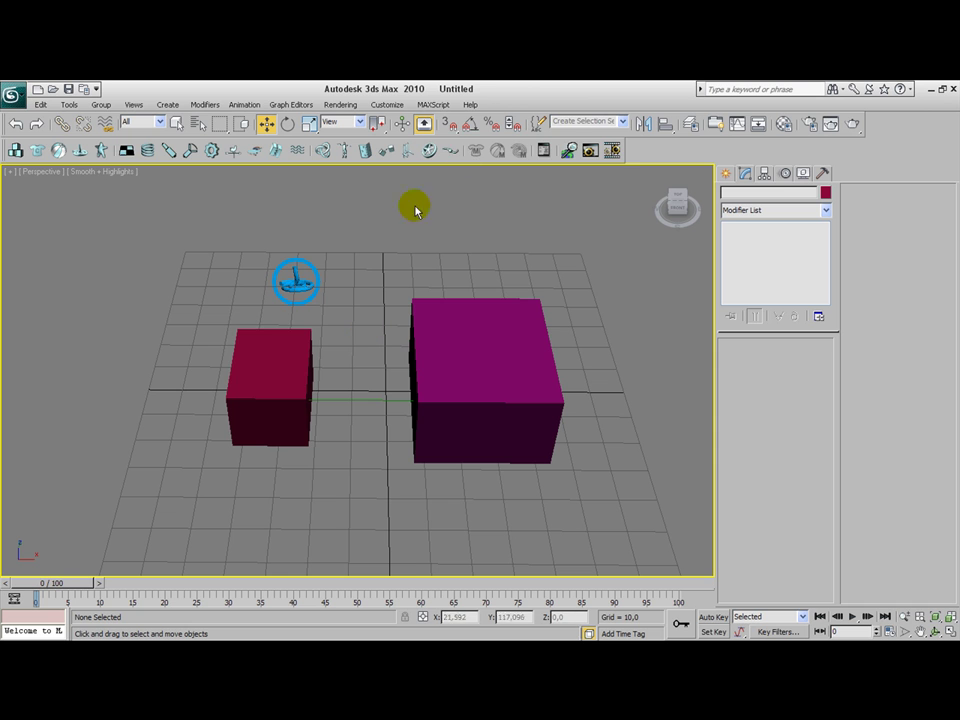
Play the simulation in the reactor real-time preview, then close it and the messages window.
left_click(590, 150)
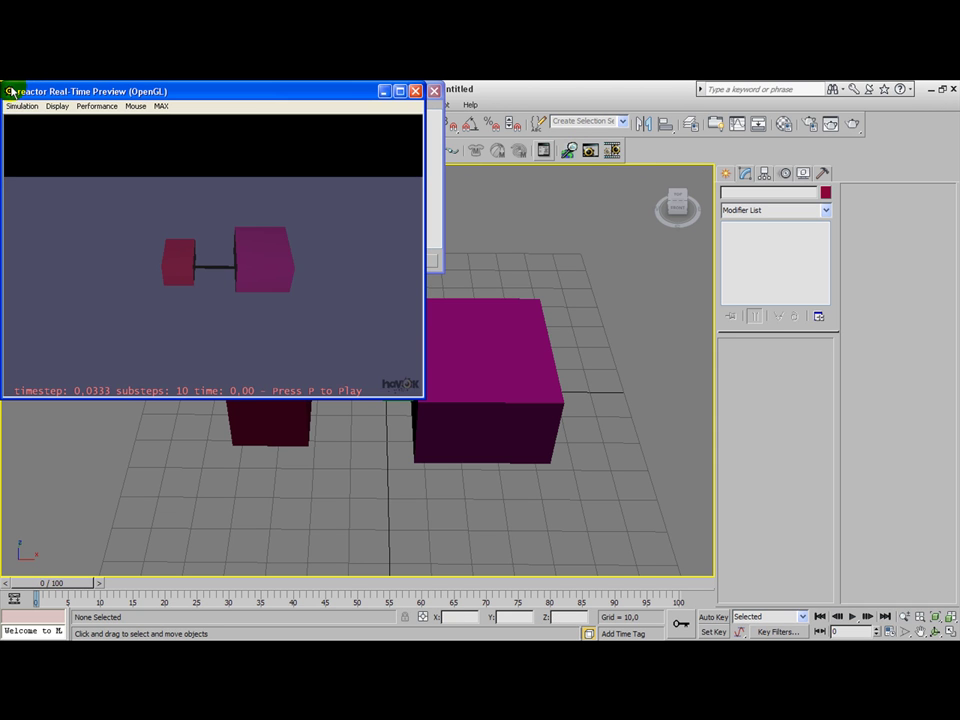
left_click(21, 106)
left_click(17, 121)
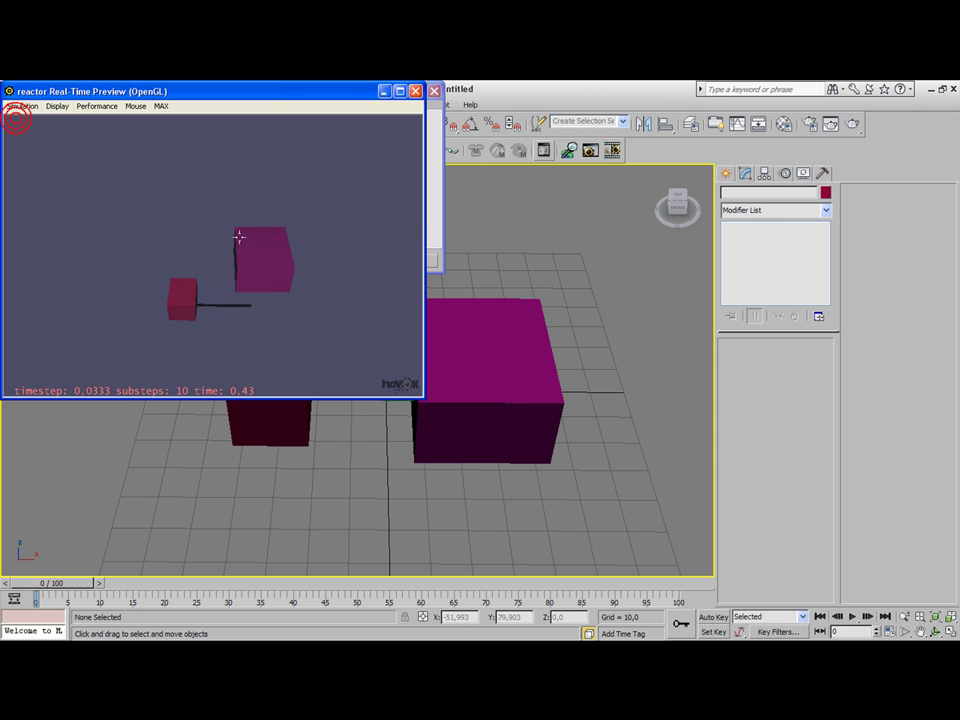
left_click(417, 91)
left_click(429, 90)
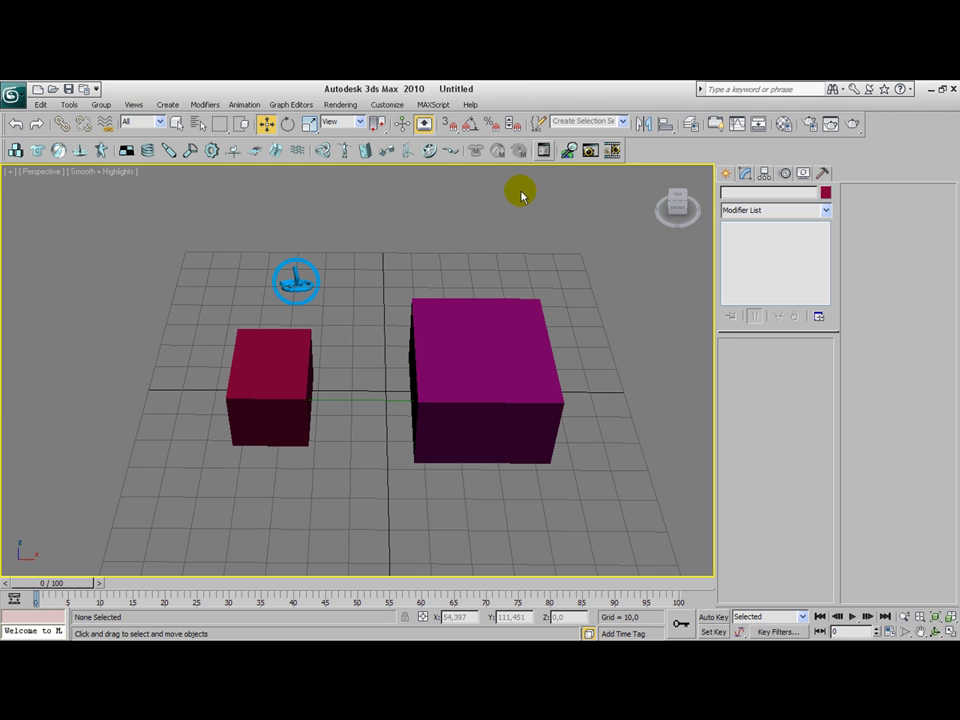
In a wireframe Top view, select Line01's right end vertex at the rope Vertex level.
middle_click_drag(499, 218, 500, 193, "alt")
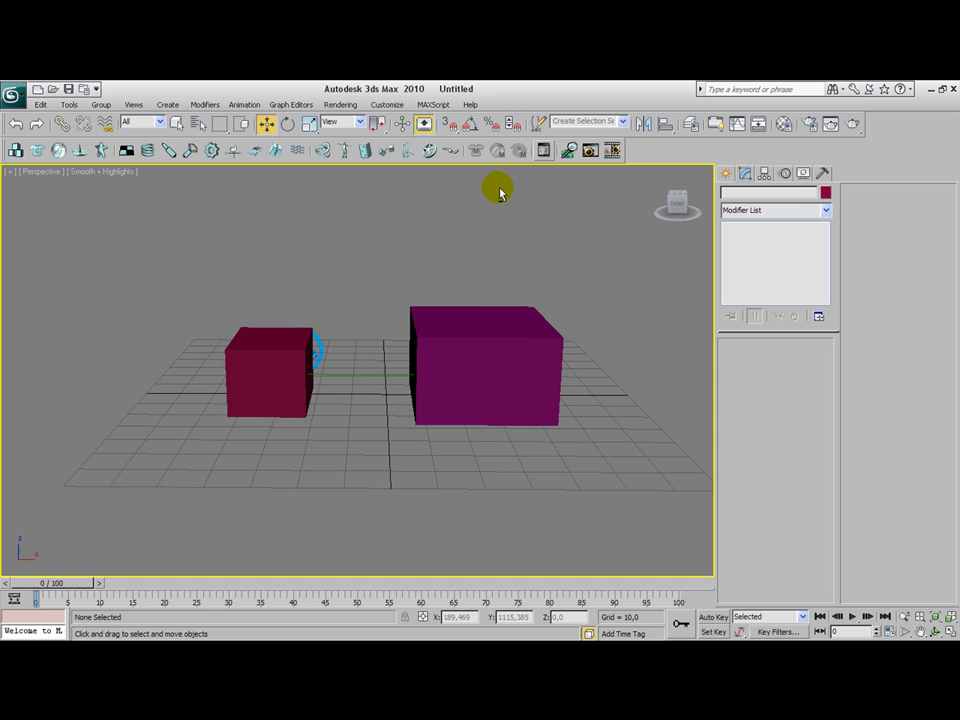
key("t")
scroll(444, 231, "up", 5)
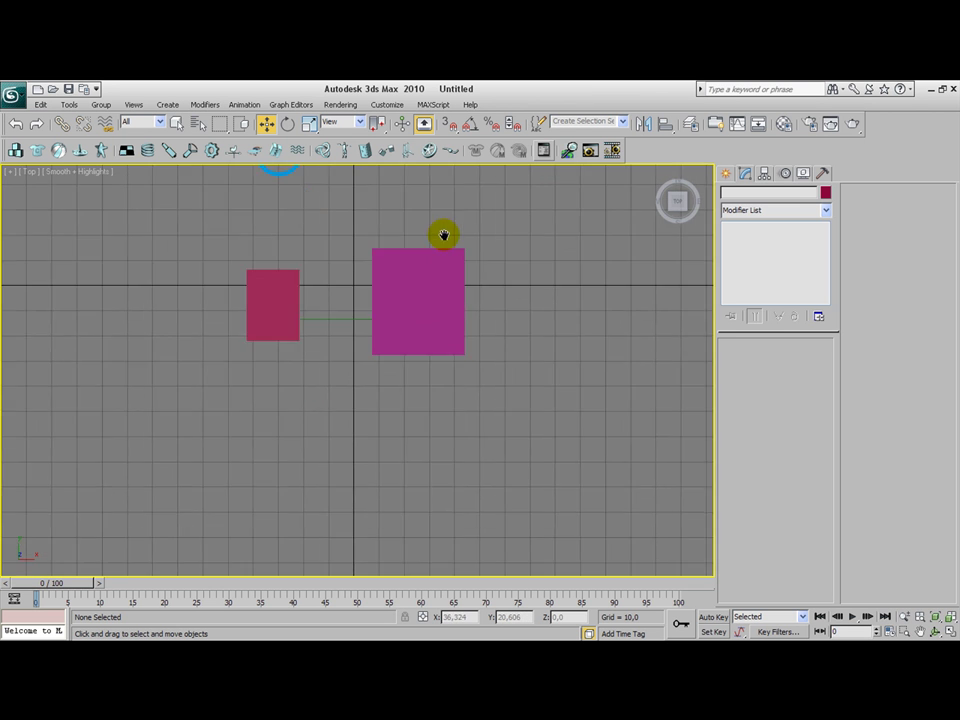
middle_click_drag(343, 199, 338, 320)
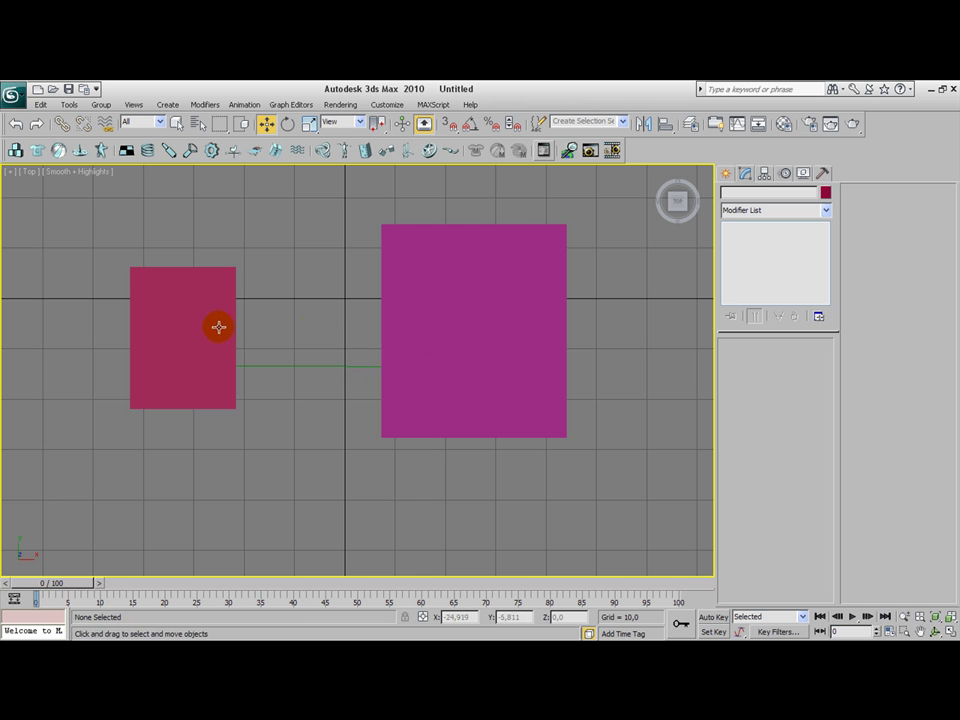
key("F3")
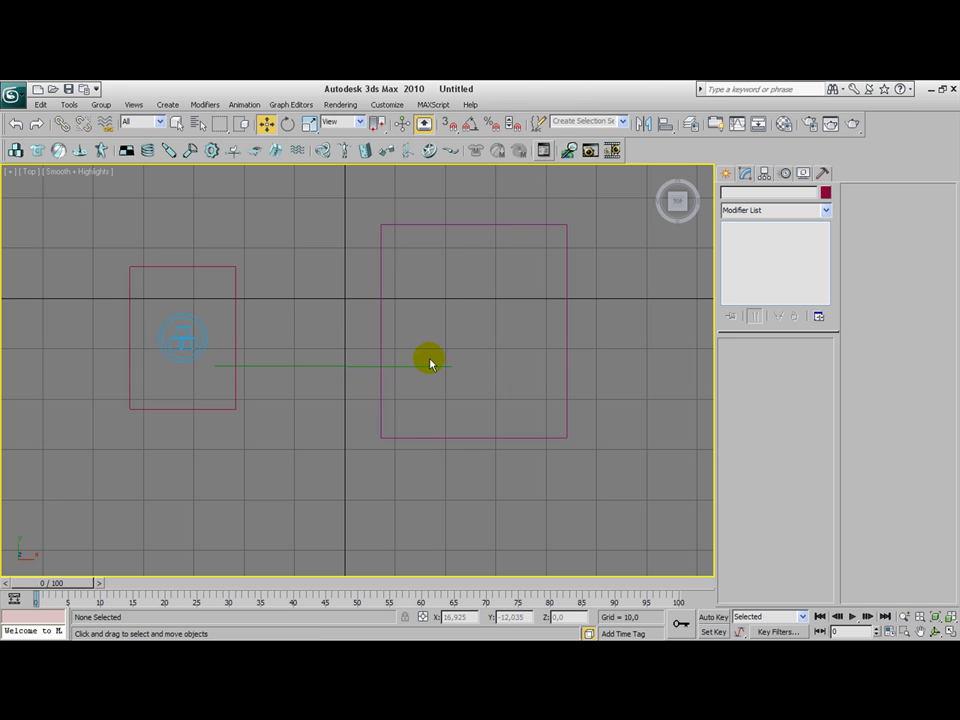
left_click(323, 363)
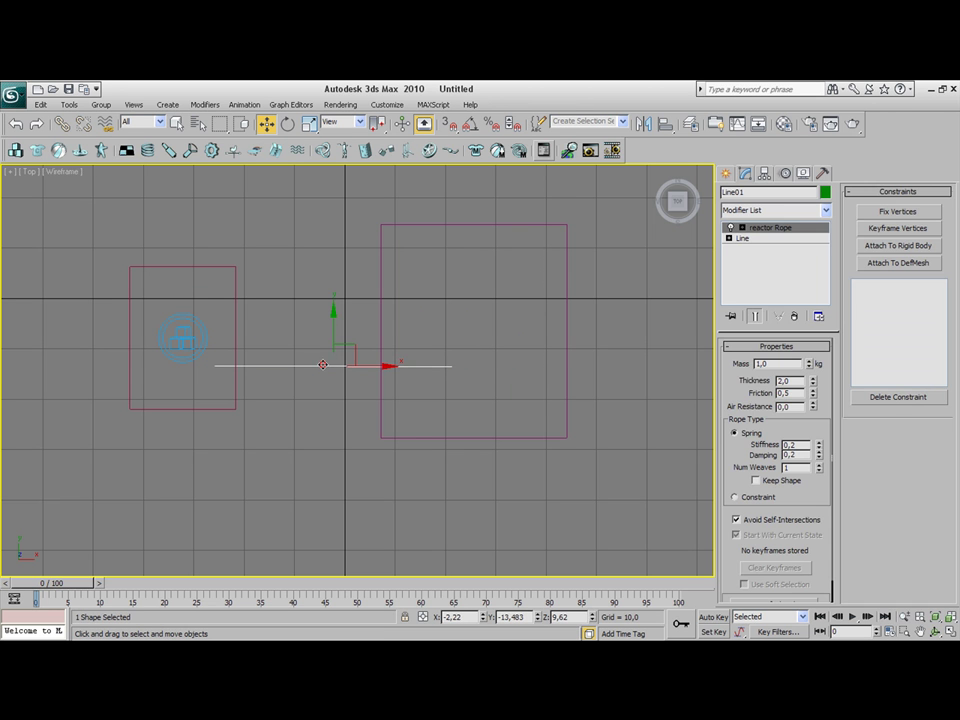
left_click(741, 228)
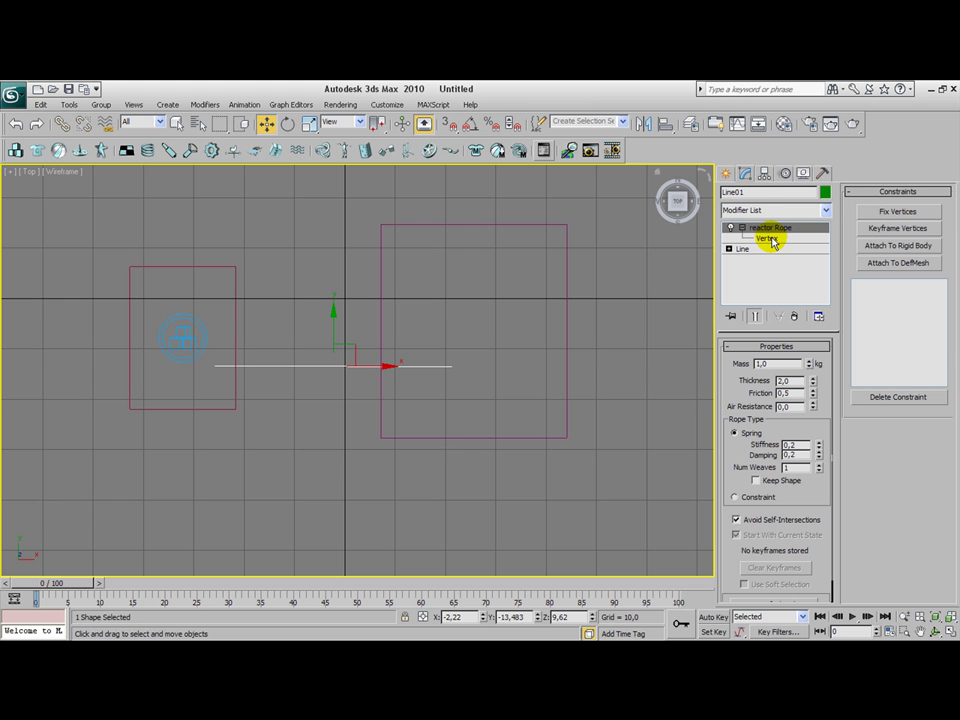
left_click(768, 239)
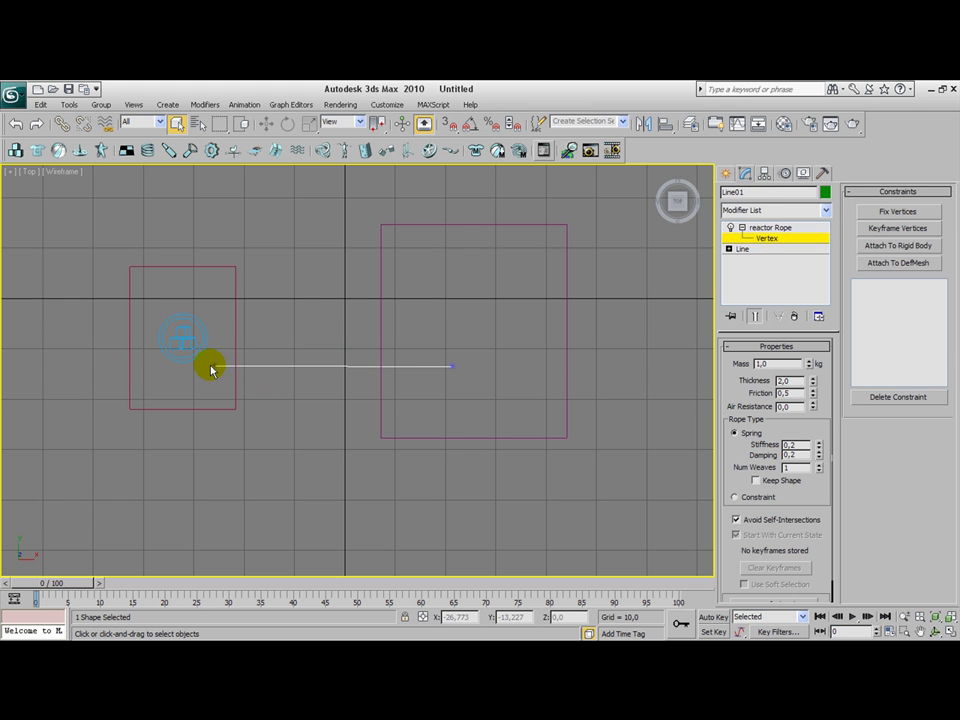
left_click_drag(386, 302, 503, 403)
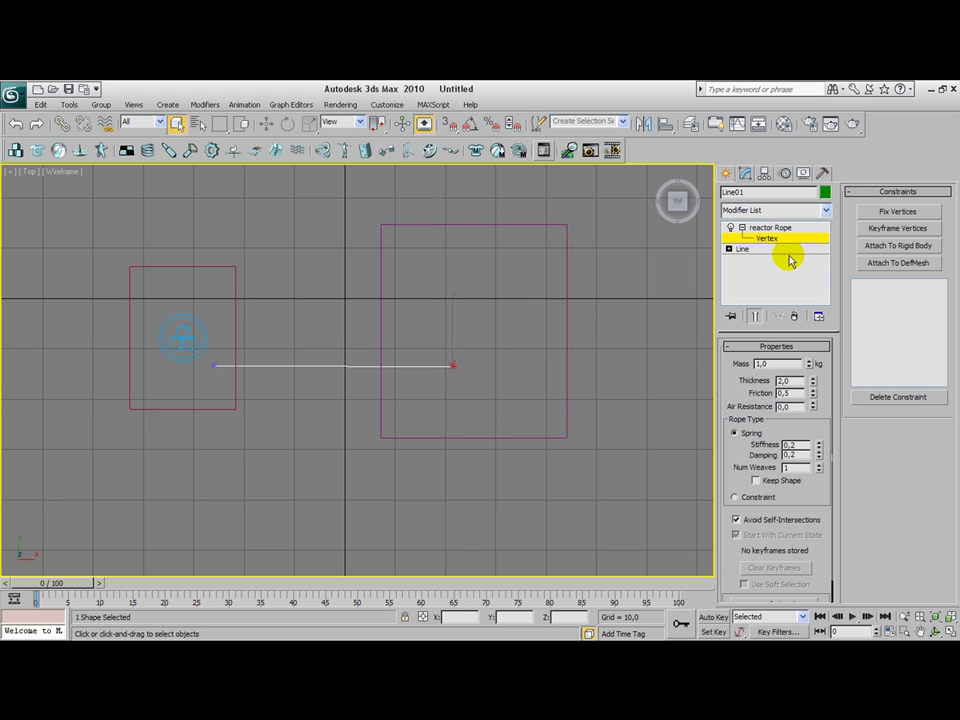
Add an Attach To Rigid Body constraint tying that vertex to Box01.
left_click(895, 247)
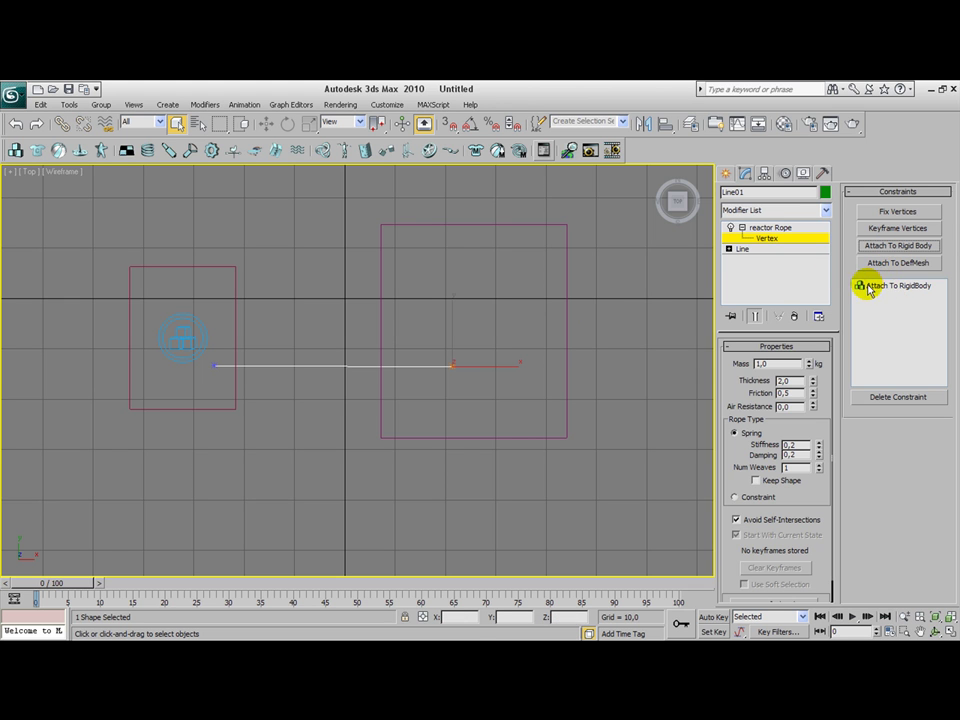
left_click(869, 289)
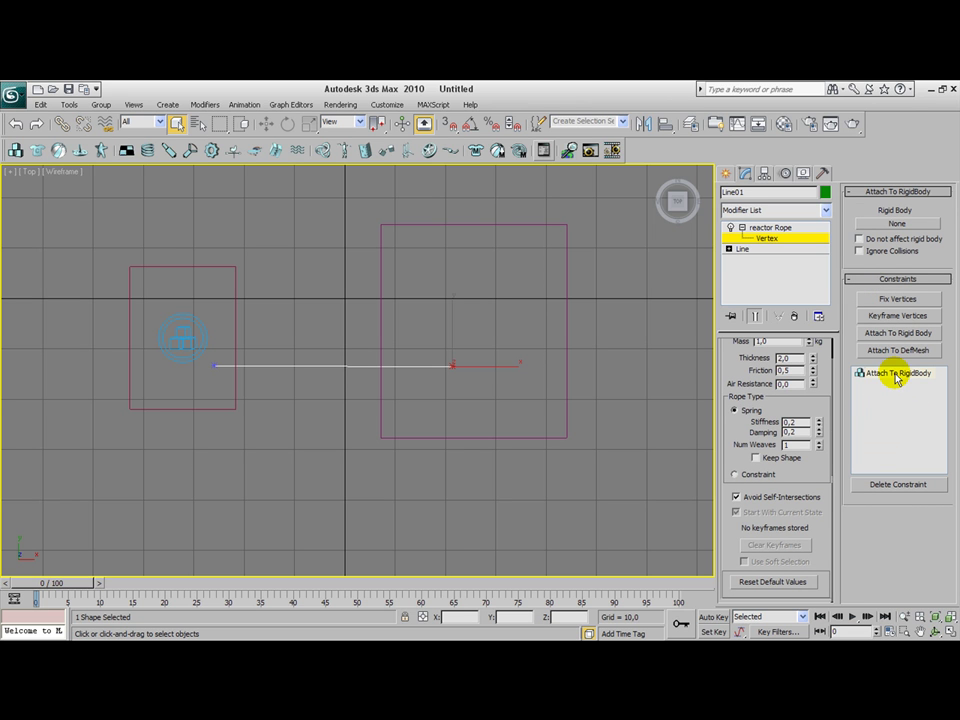
left_click(900, 224)
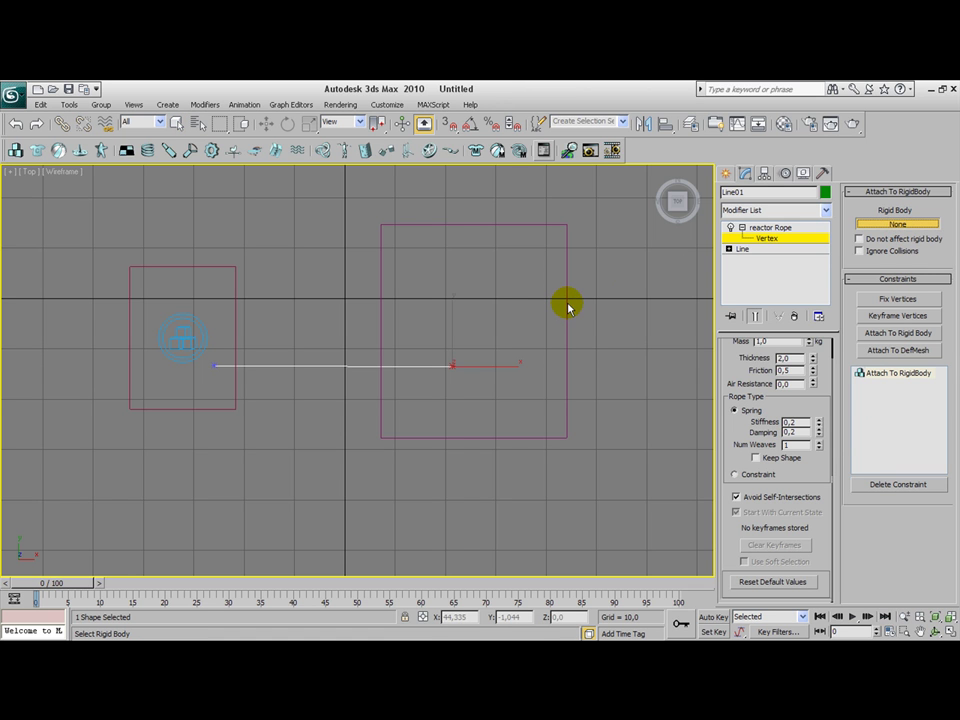
key("F3")
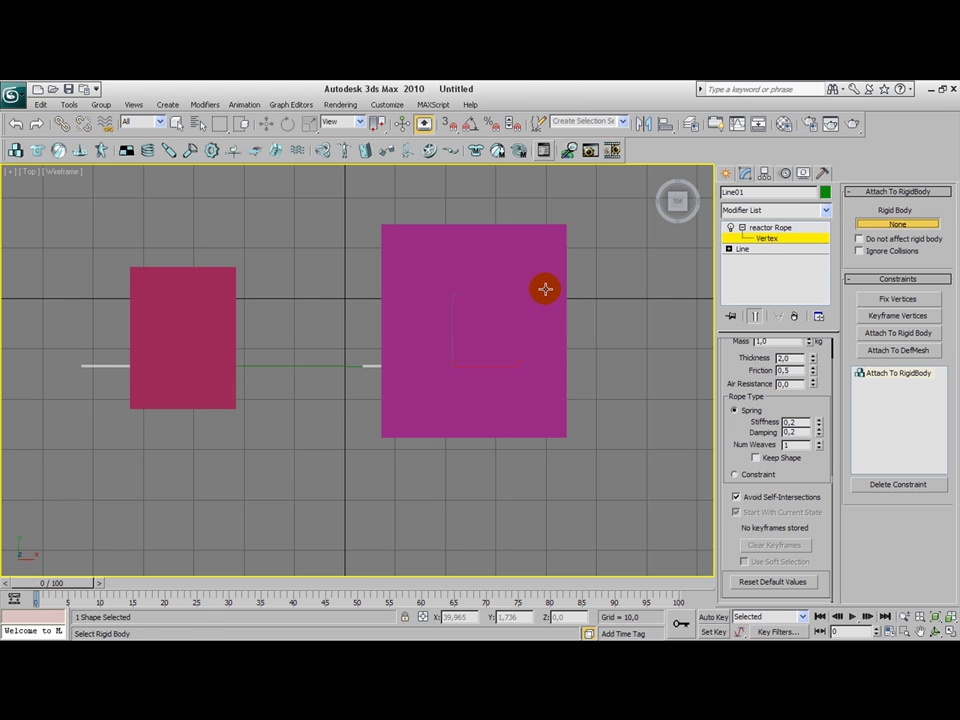
left_click(545, 290)
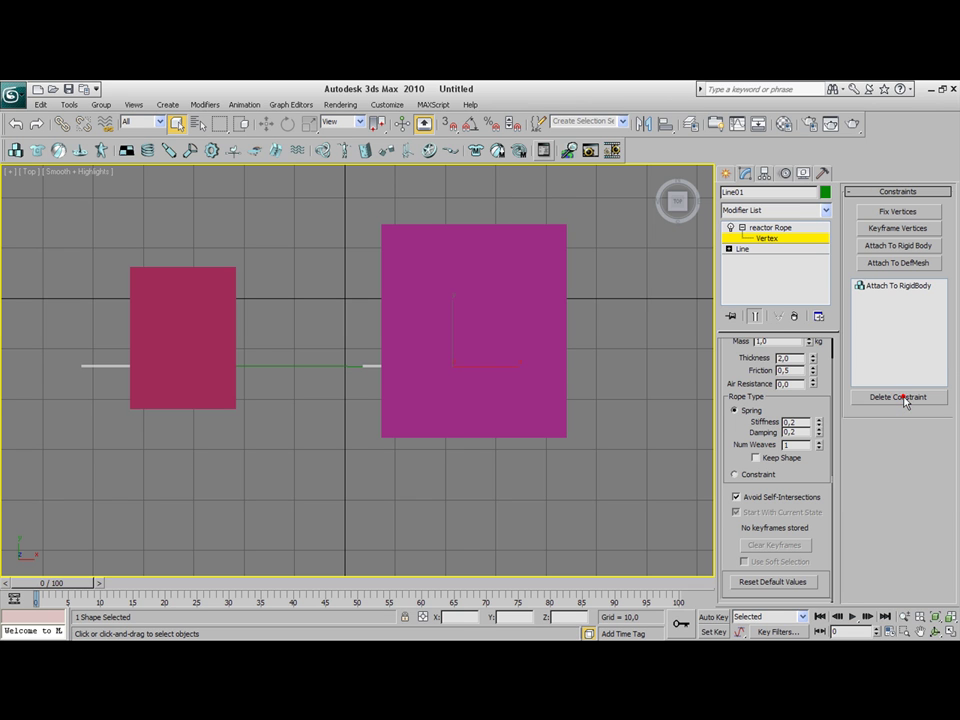
left_click(900, 397)
scroll(506, 403, "up", 3)
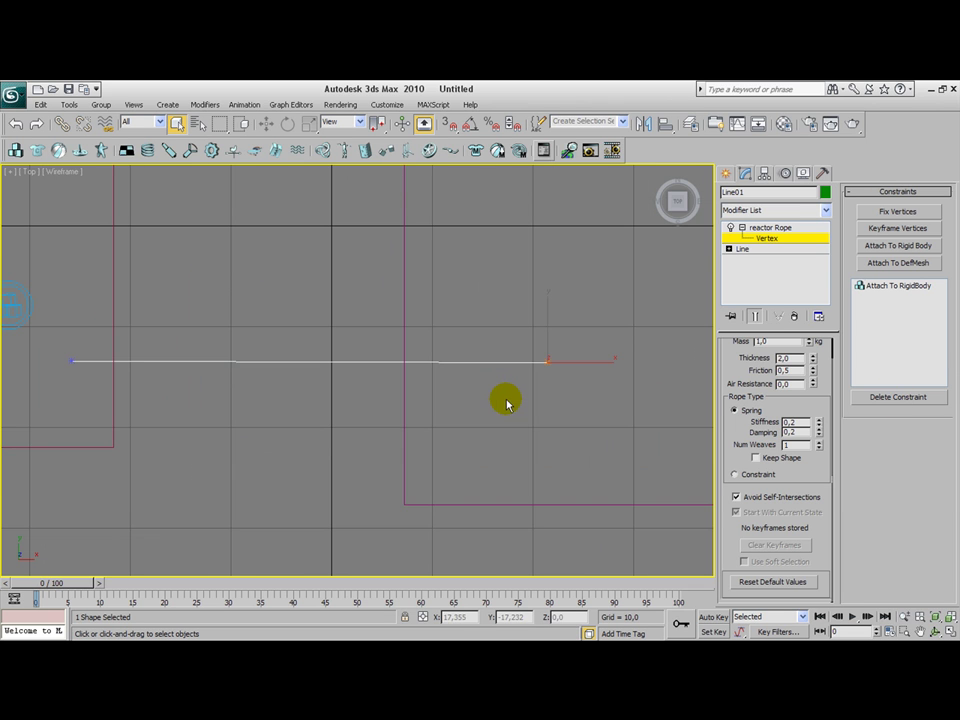
mouse_move(526, 327)
left_mouse_down()
mouse_move(587, 401)
mouse_move(525, 336)
left_mouse_up()
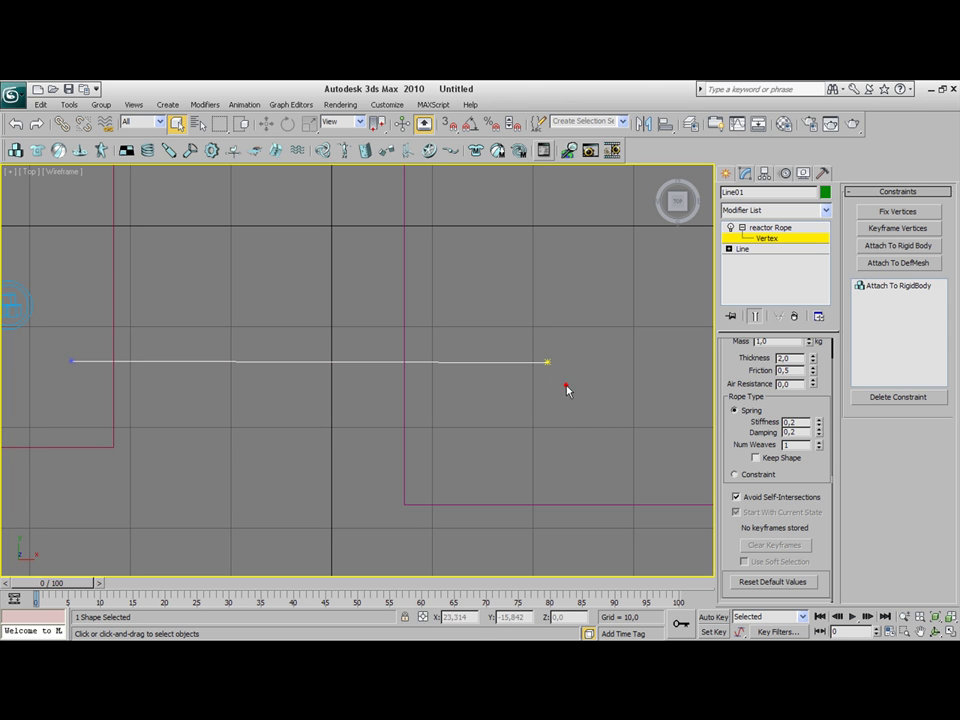
middle_click_drag(244, 407, 390, 411)
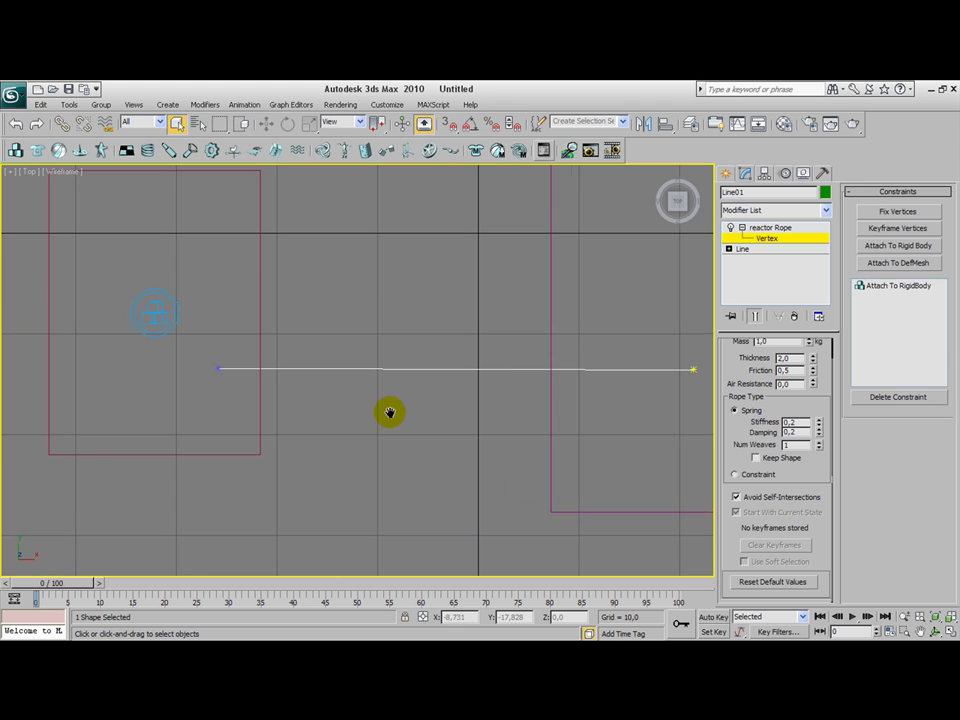
Select the rope's left end vertex and attach it to Box02 with a second constraint.
left_click_drag(179, 342, 218, 373)
left_click(255, 418)
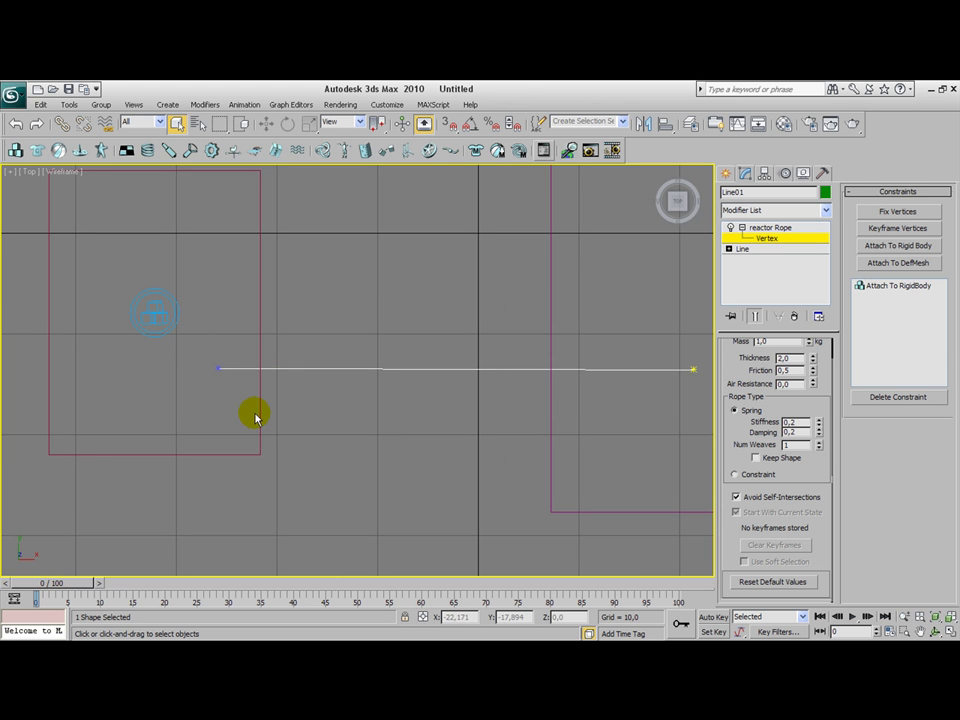
left_click(870, 249)
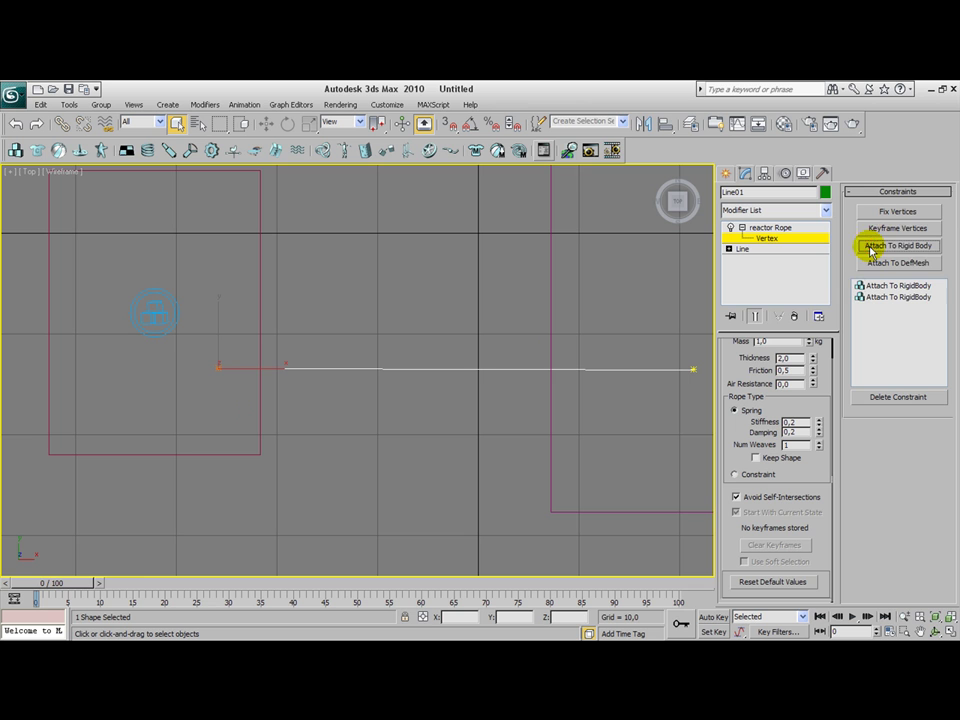
left_click(899, 297)
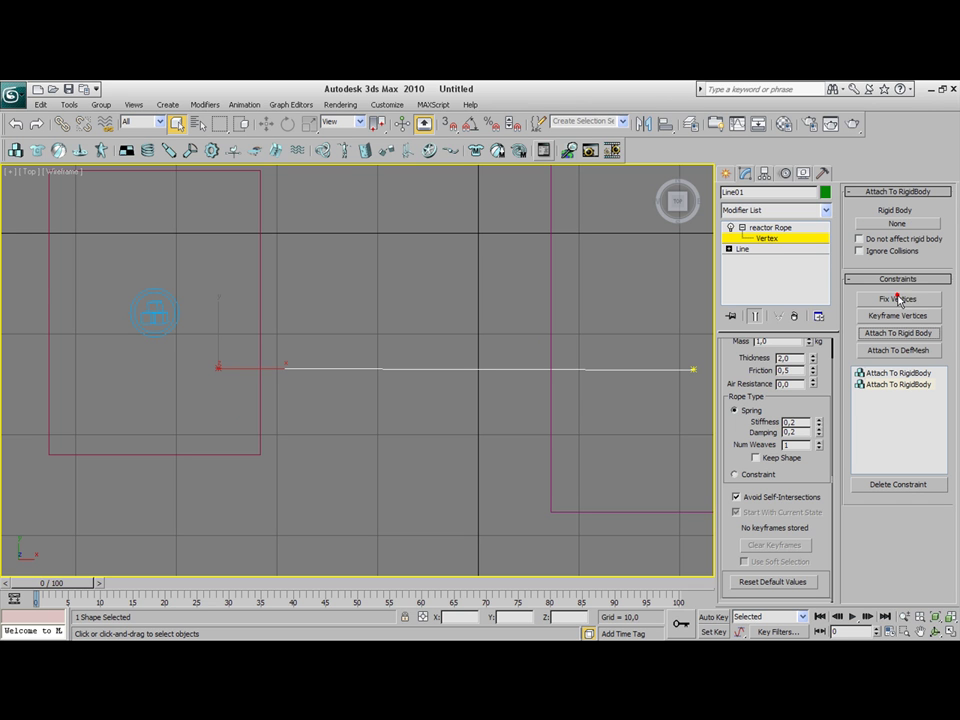
left_click(923, 225)
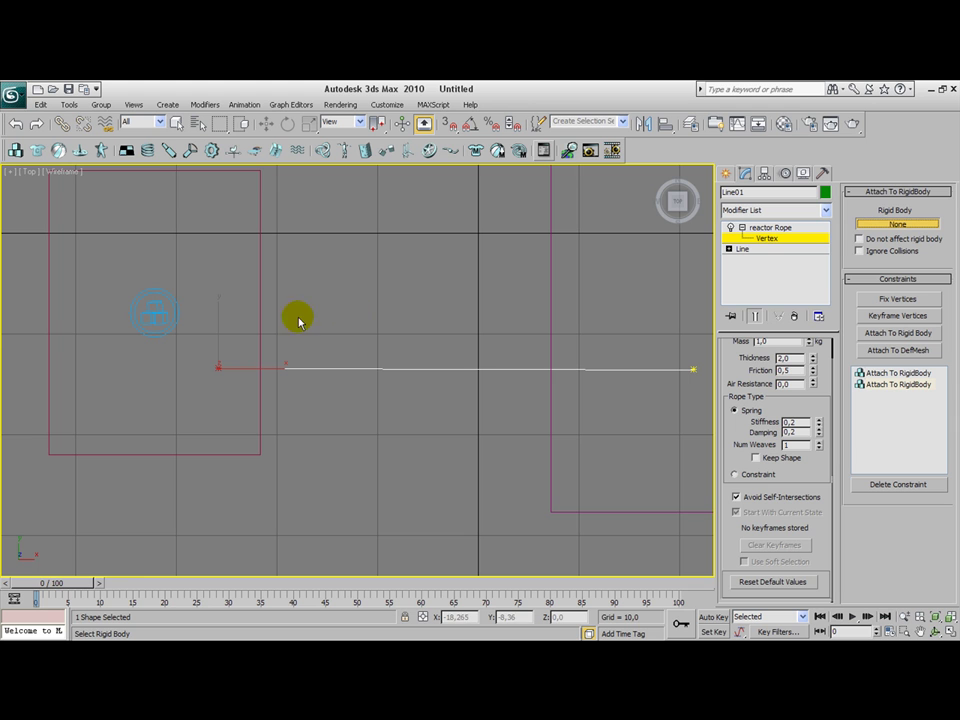
left_click(260, 309)
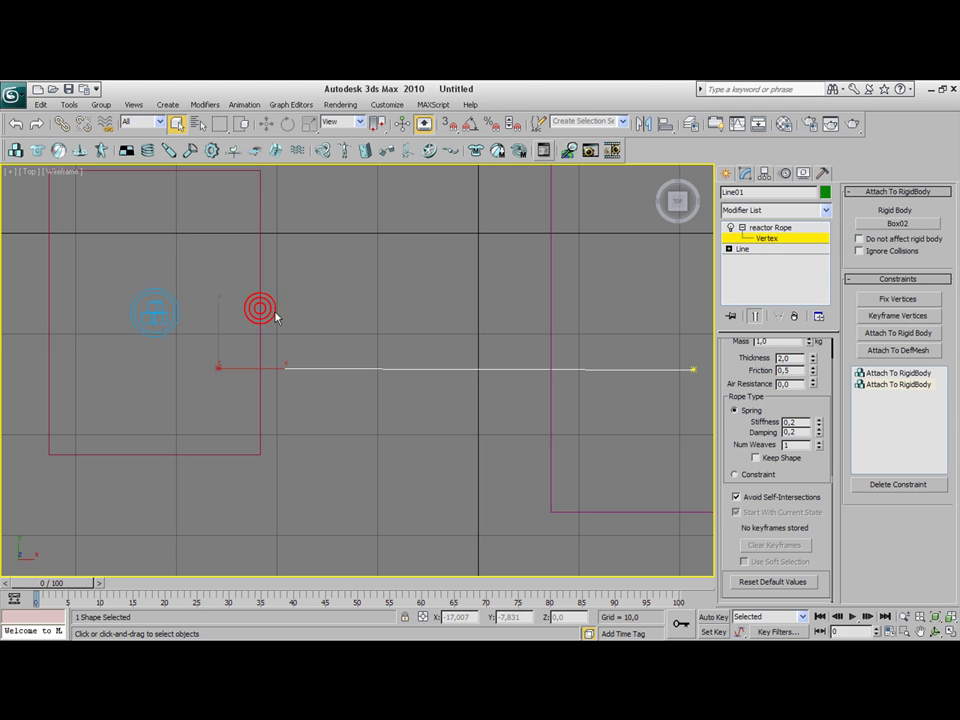
left_click(864, 414)
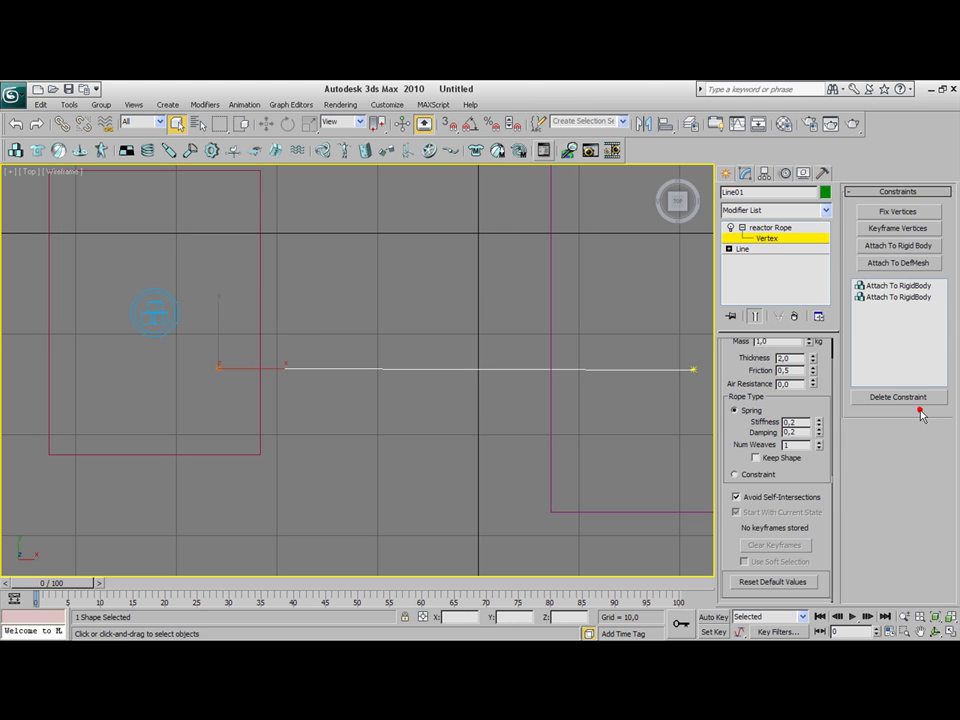
Deselect the vertex and return to an angled Perspective view of the boxes and rope.
left_click(217, 366)
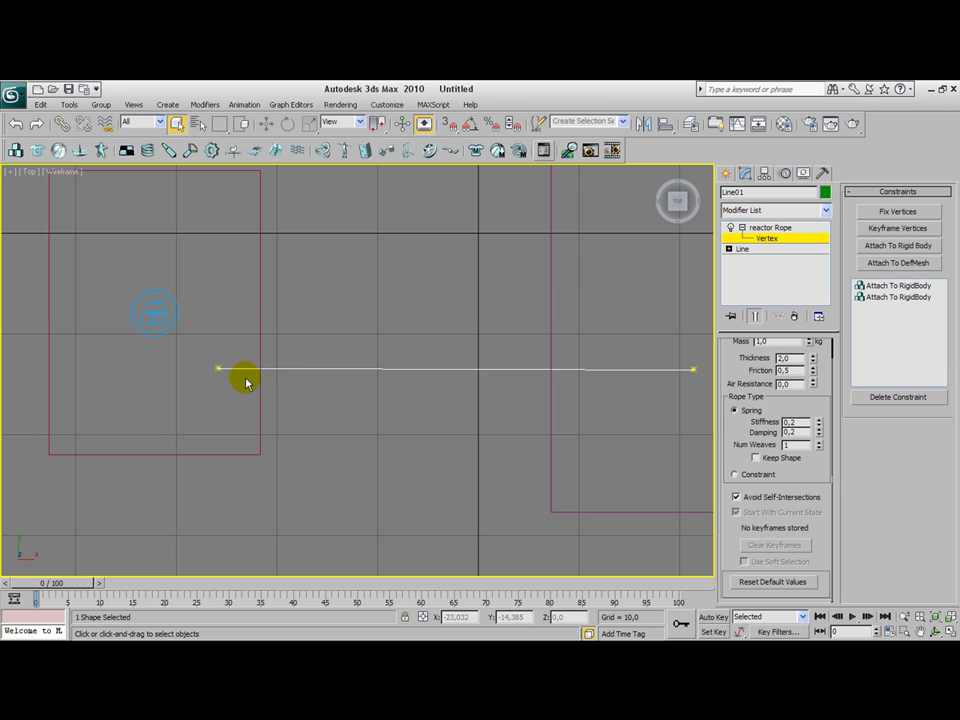
middle_click_drag(313, 377, 300, 388)
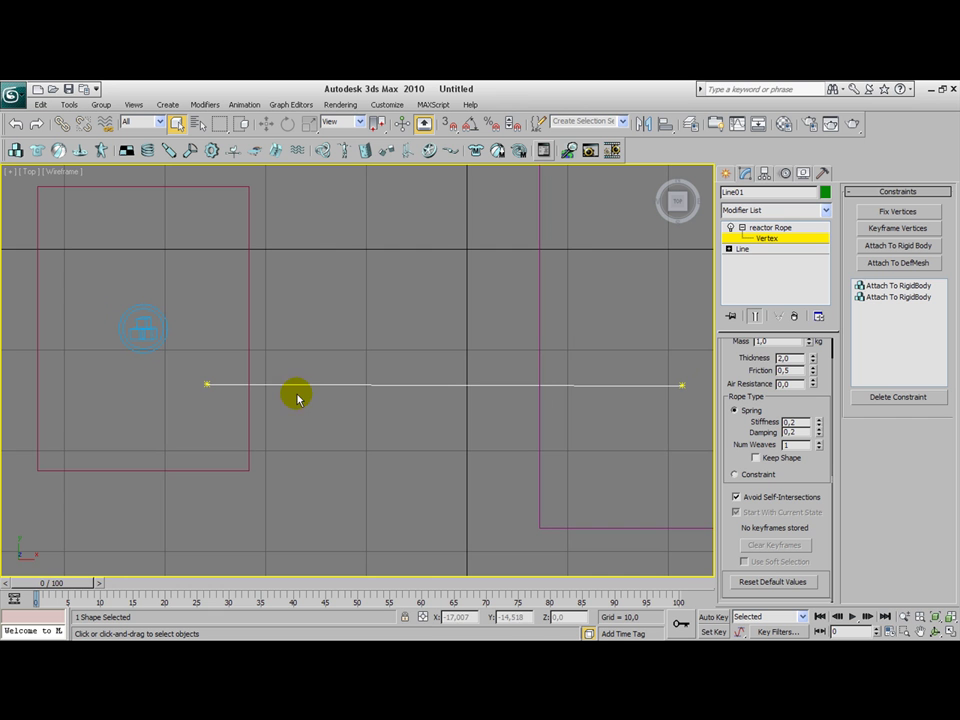
key("p")
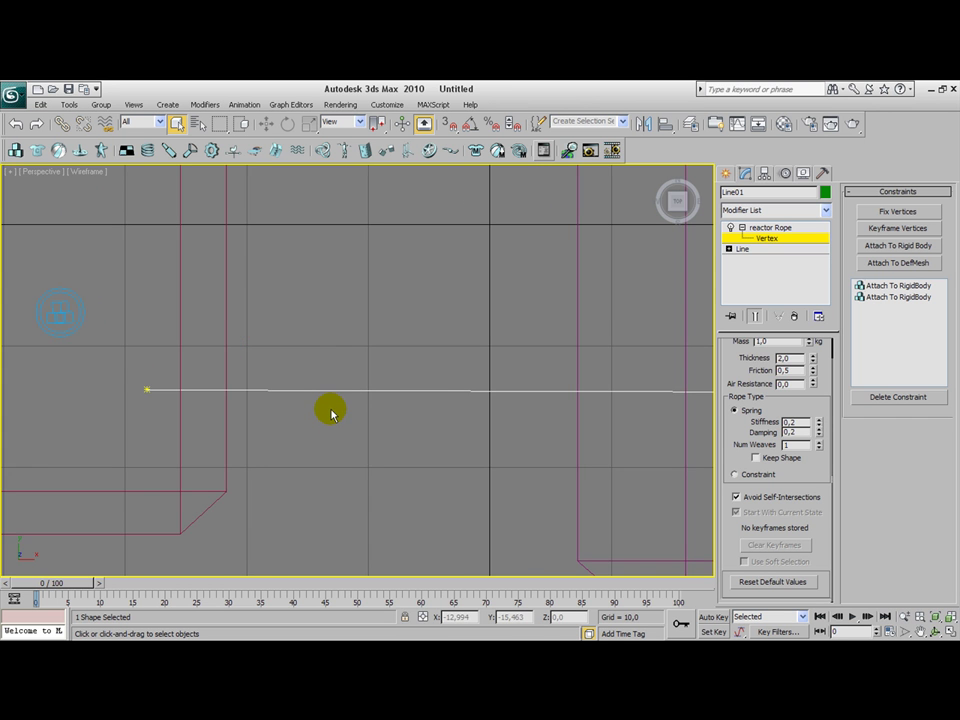
middle_click_drag(347, 443, 362, 333, "alt")
key("F3")
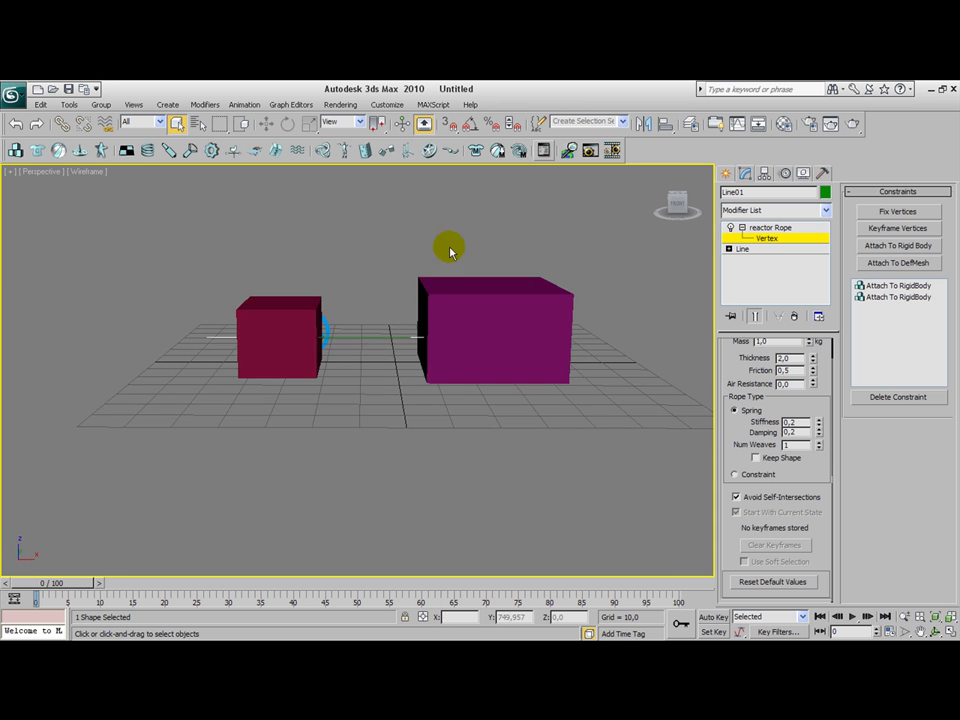
left_click(589, 152)
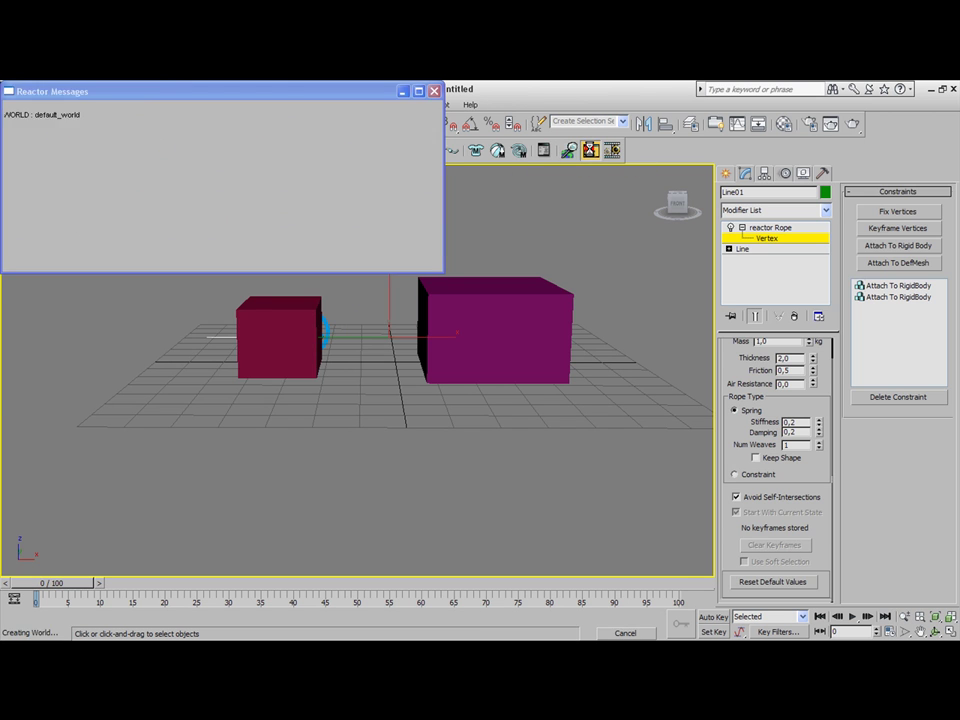
left_click(24, 106)
left_click(27, 119)
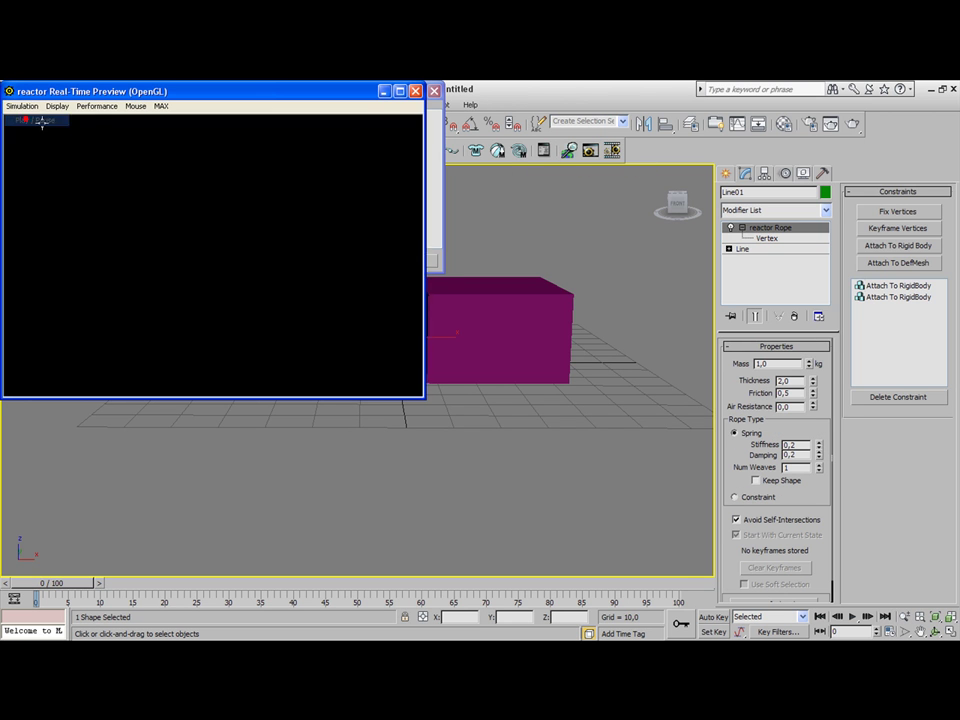
left_click_drag(312, 311, 336, 299)
left_click(433, 91)
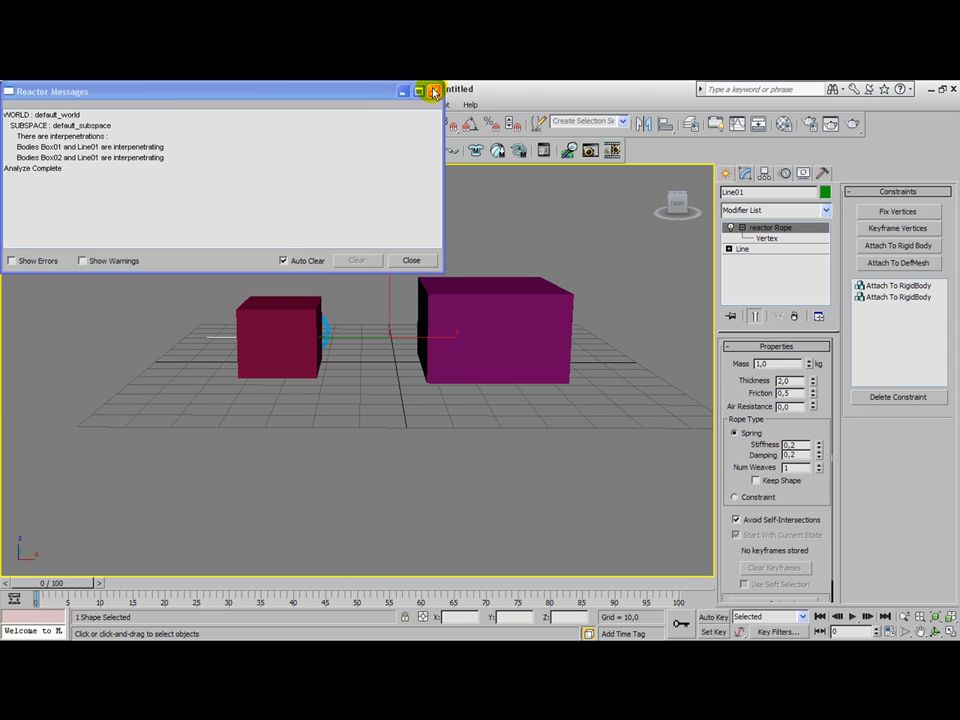
left_click(435, 91)
middle_click_drag(542, 234, 564, 246)
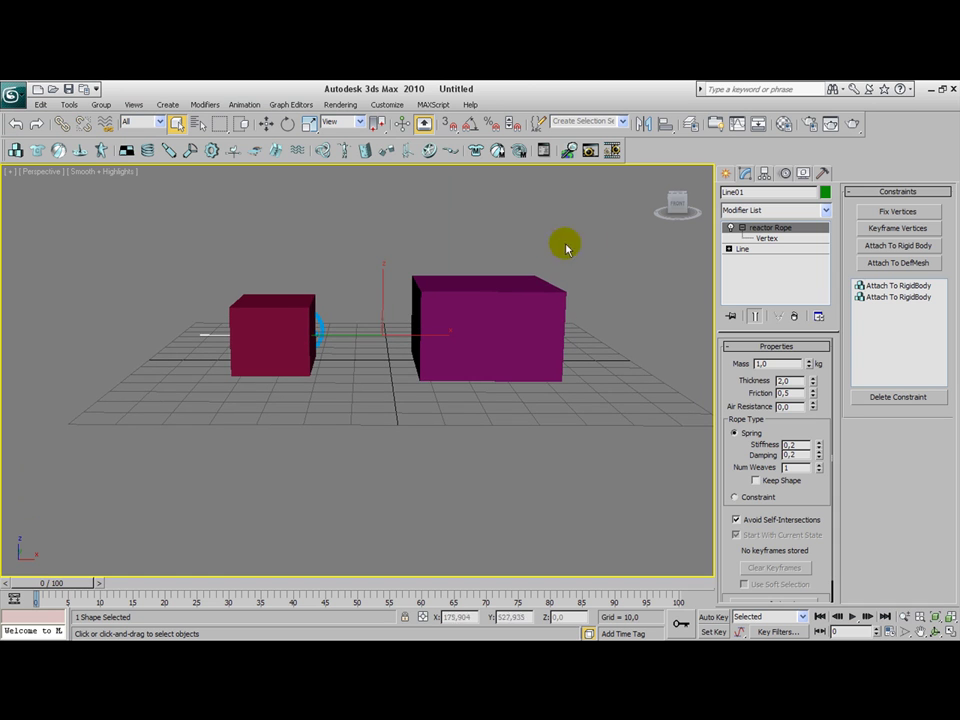
Set the rope's Air Resistance to 10, leaving Mass, Thickness 2.0 and Friction as they were.
double_click(786, 379)
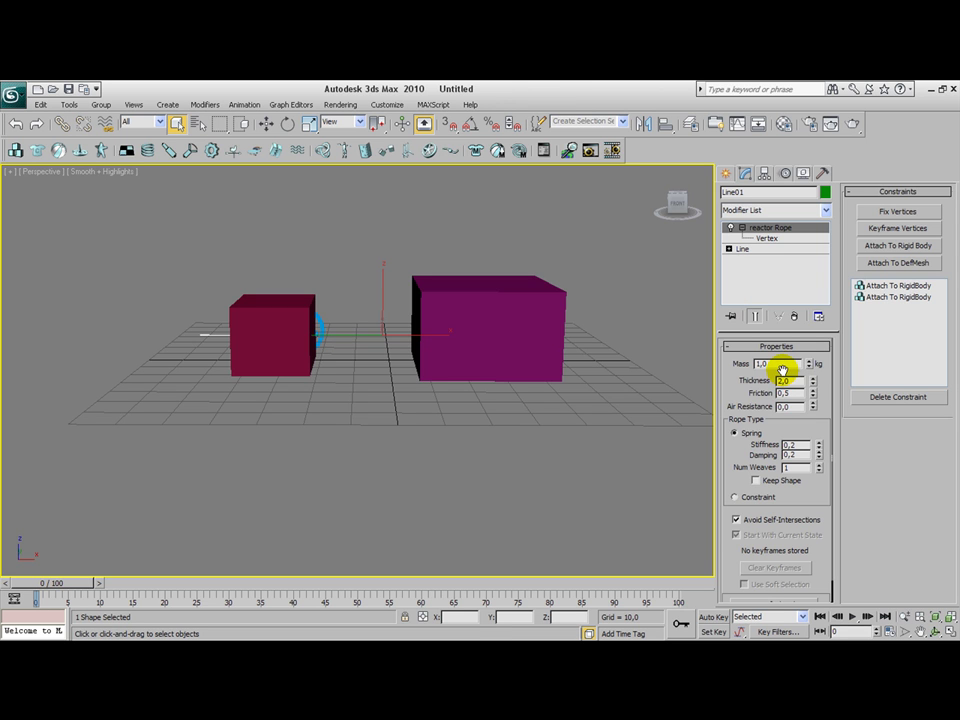
left_click(782, 365)
left_click_drag(782, 365, 741, 366)
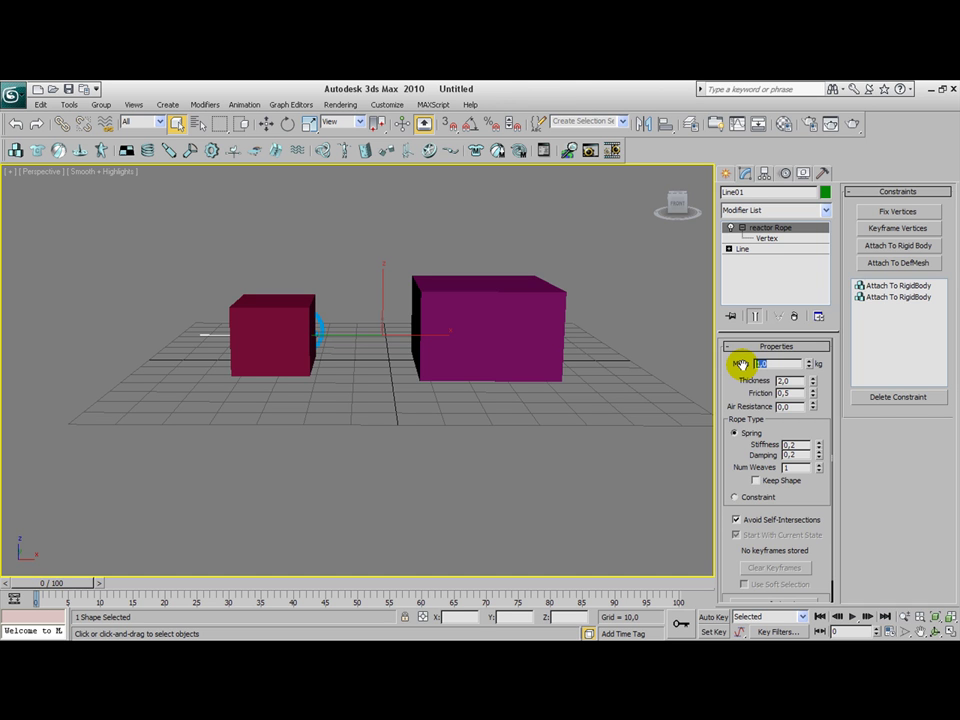
double_click(790, 381)
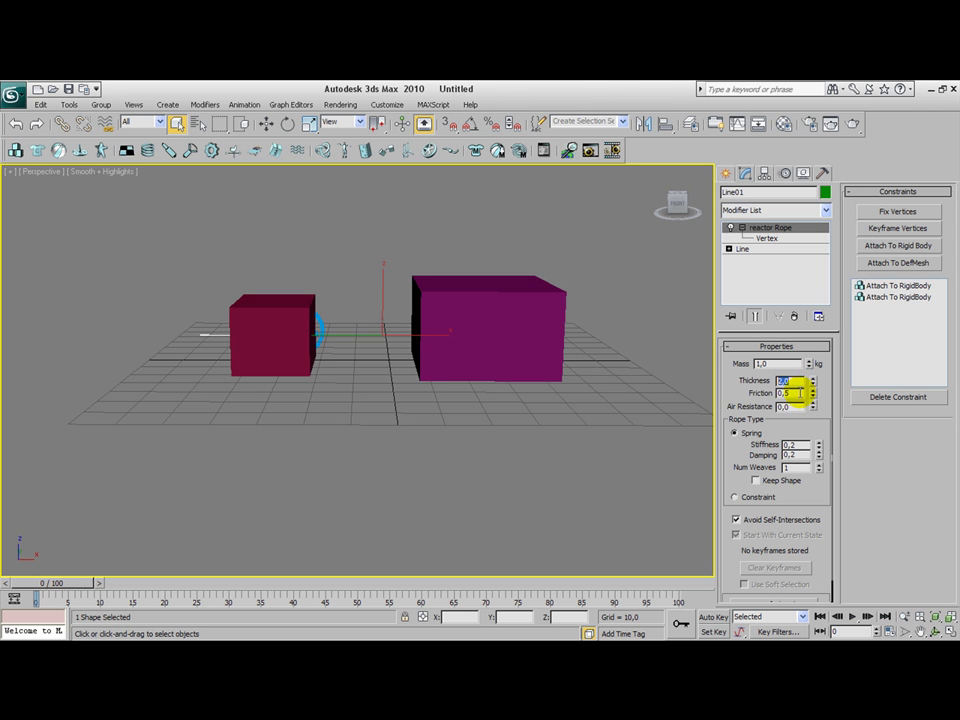
double_click(777, 392)
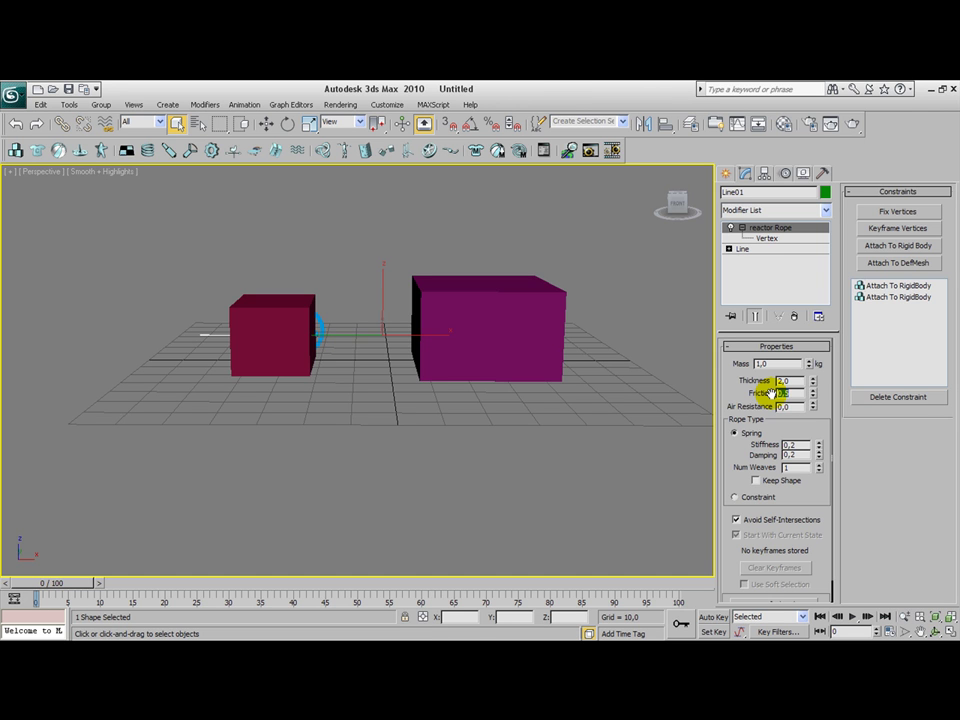
double_click(797, 407)
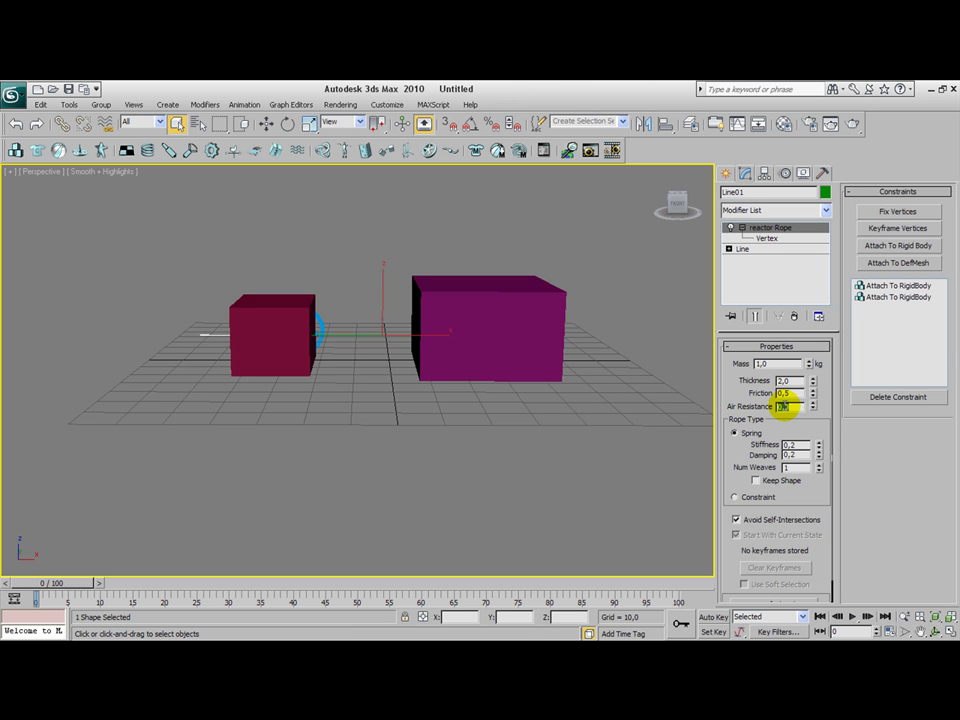
left_click(784, 407)
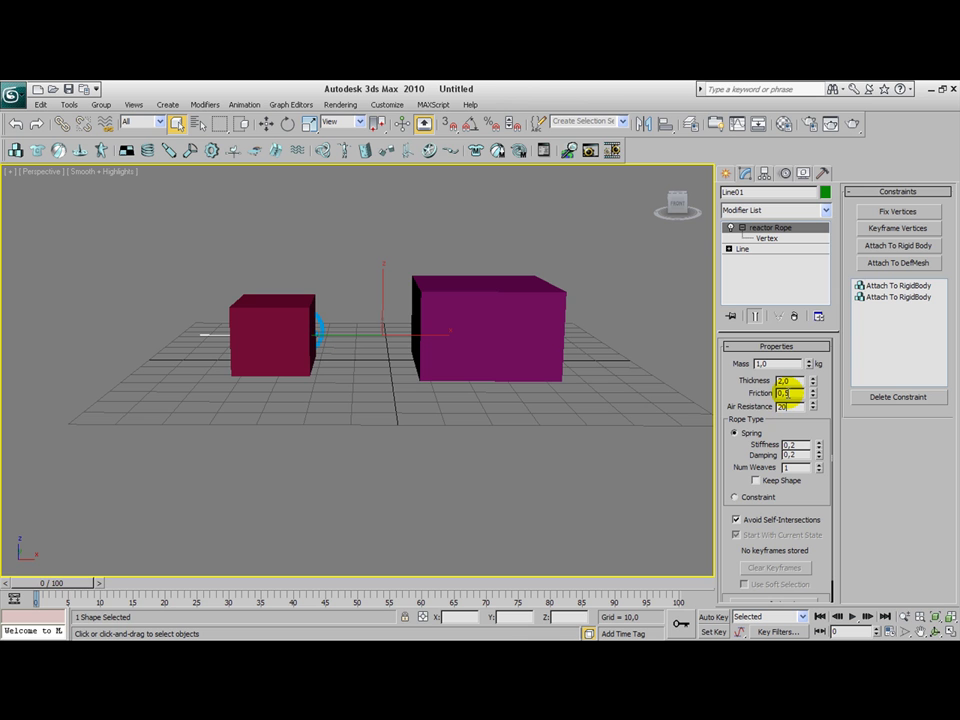
Run the reactor real-time preview, watch the box swing on the rope, then close it.
left_click(589, 151)
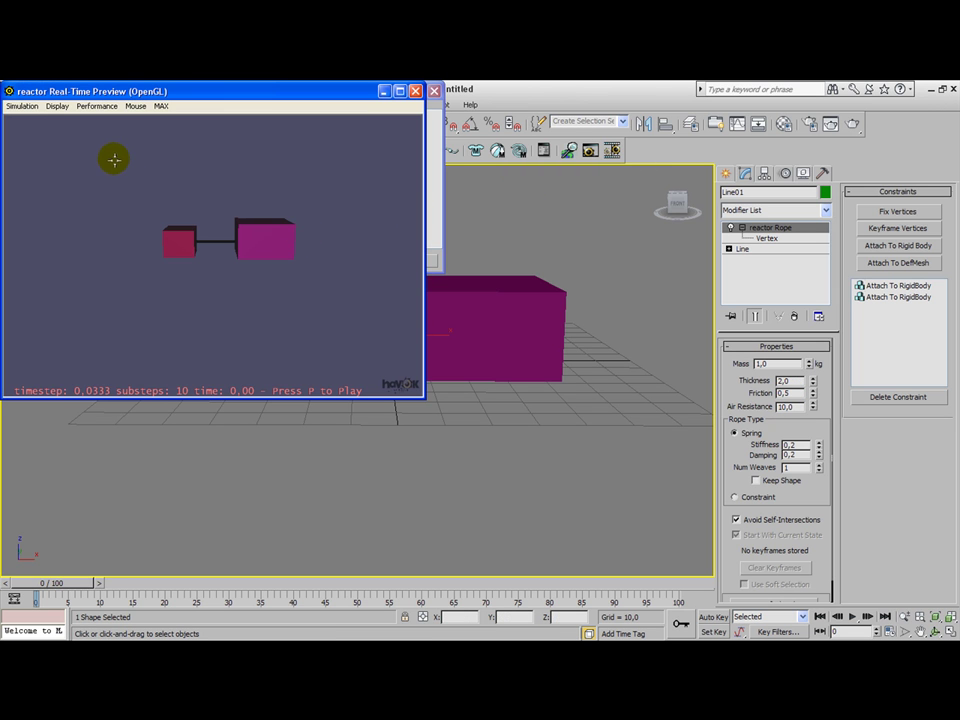
left_click(22, 106)
left_click(30, 119)
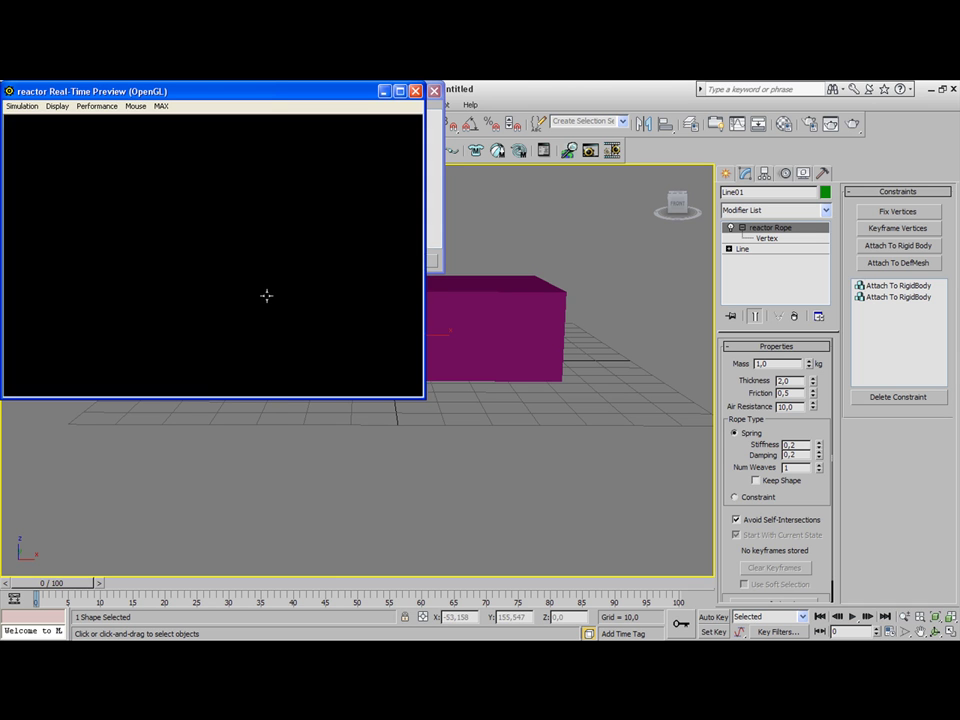
left_click(417, 93)
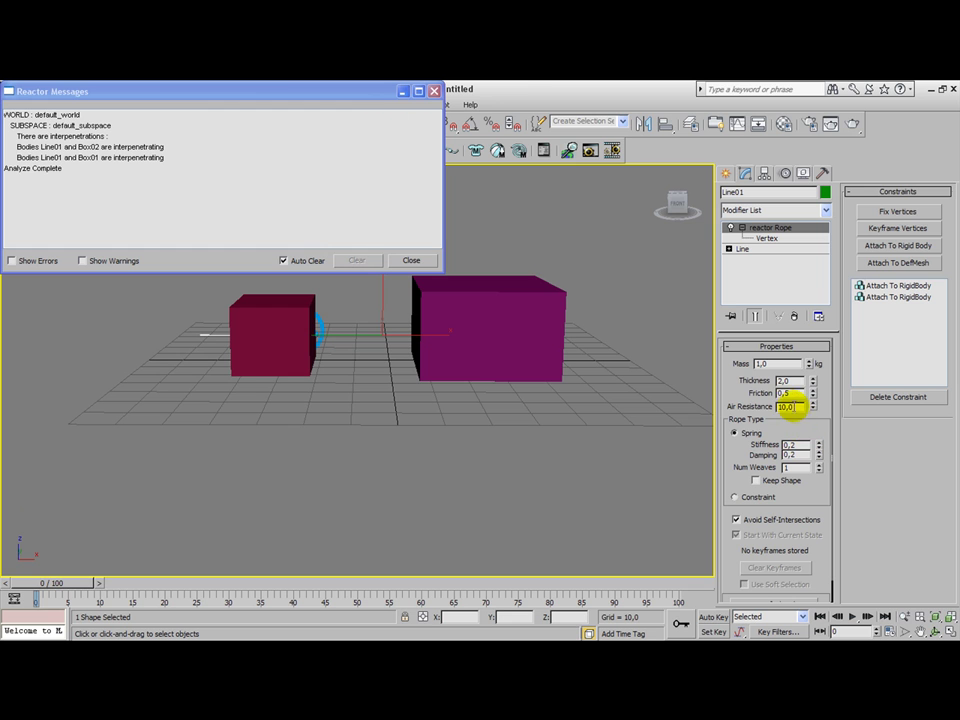
Switch Line01's Rope Type from Spring to Constraint and dismiss the Reactor Messages window.
left_click_drag(795, 420, 793, 396)
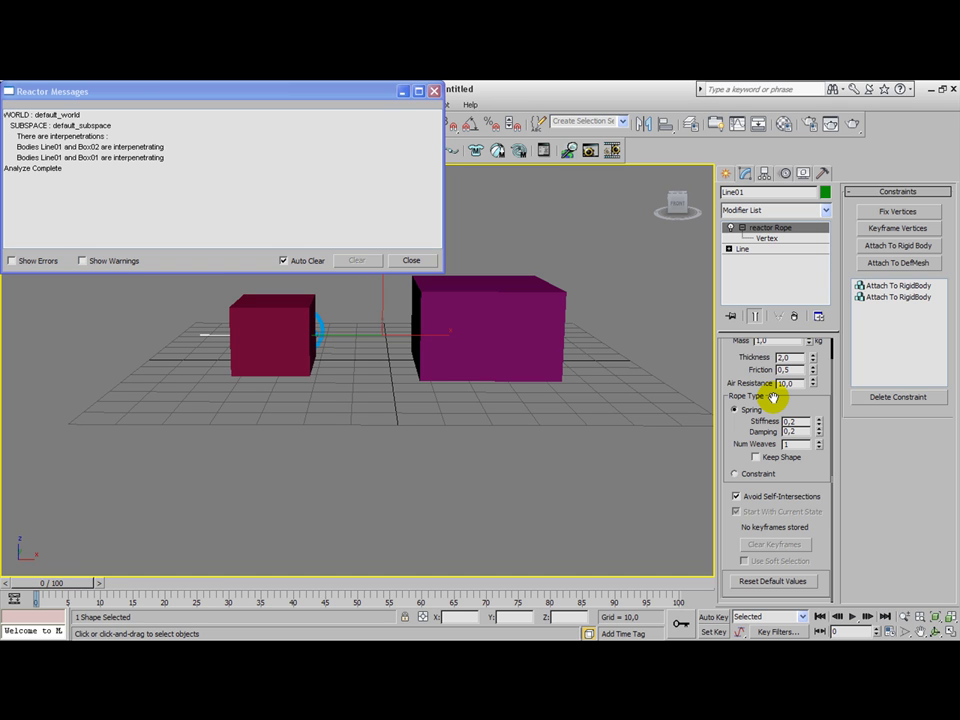
left_click(747, 475)
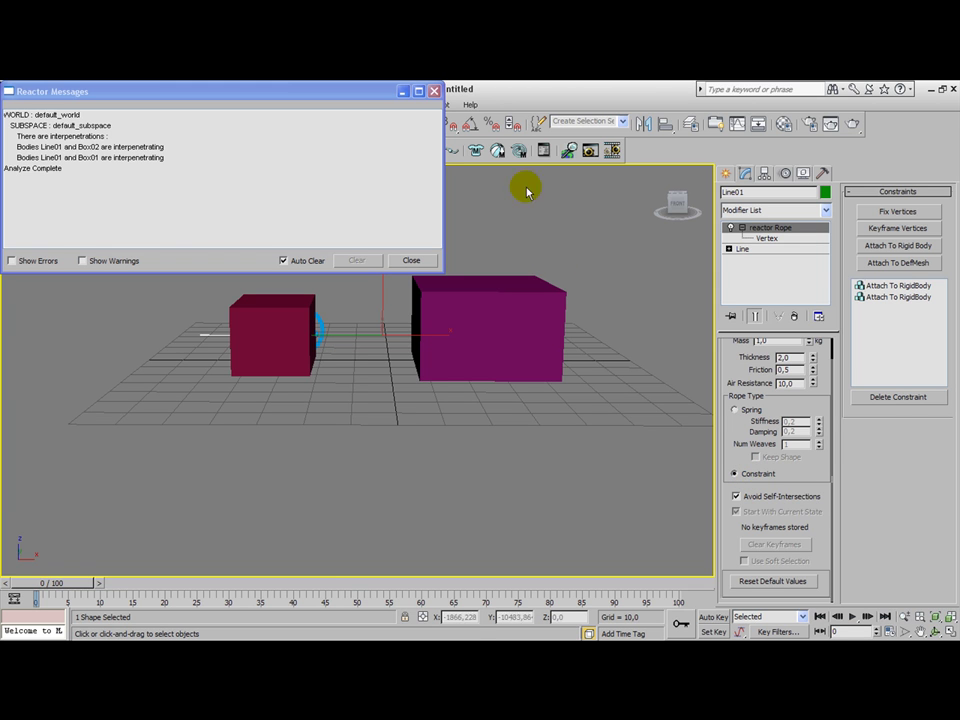
left_click(431, 91)
middle_click_drag(563, 245, 525, 281)
Move the large purple Box01 up along Z, above the grid, to about 28,361.
left_click(477, 316)
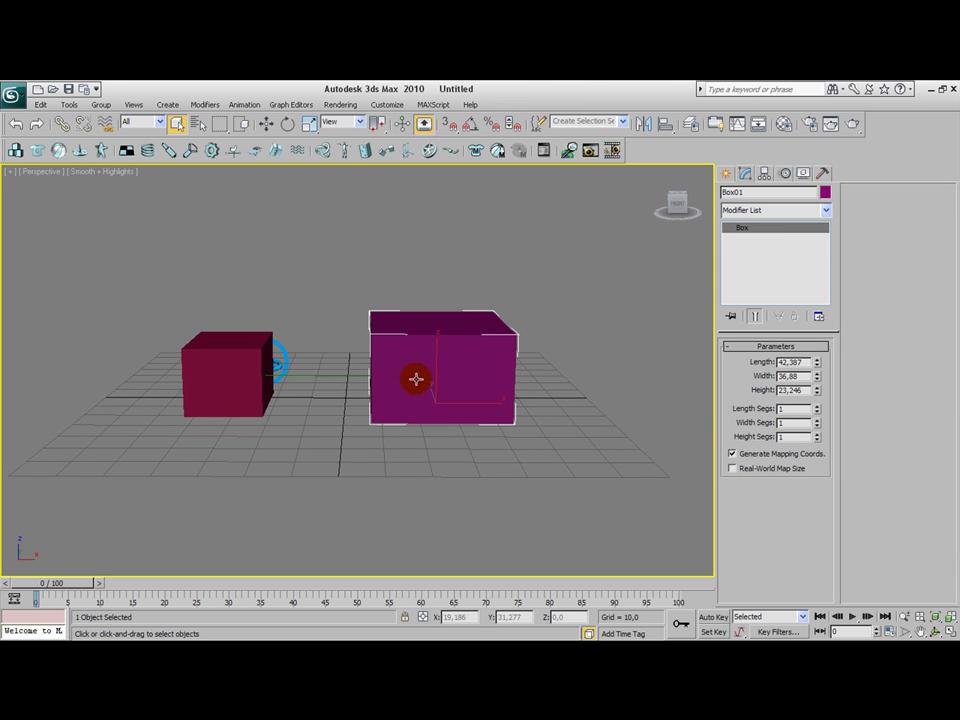
left_click(266, 124)
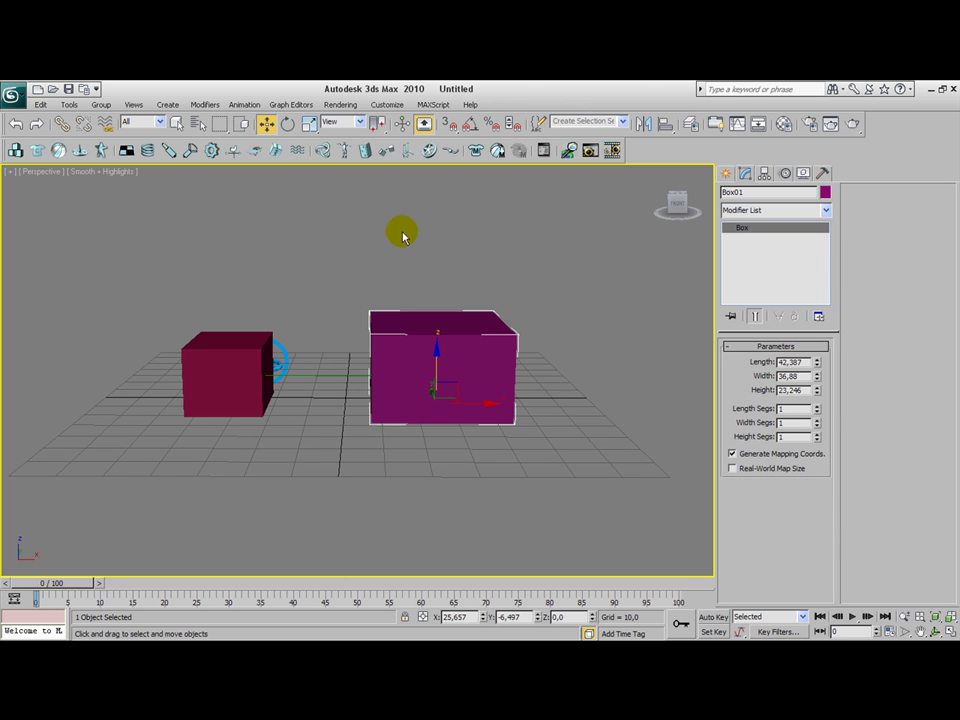
left_click_drag(449, 388, 477, 290)
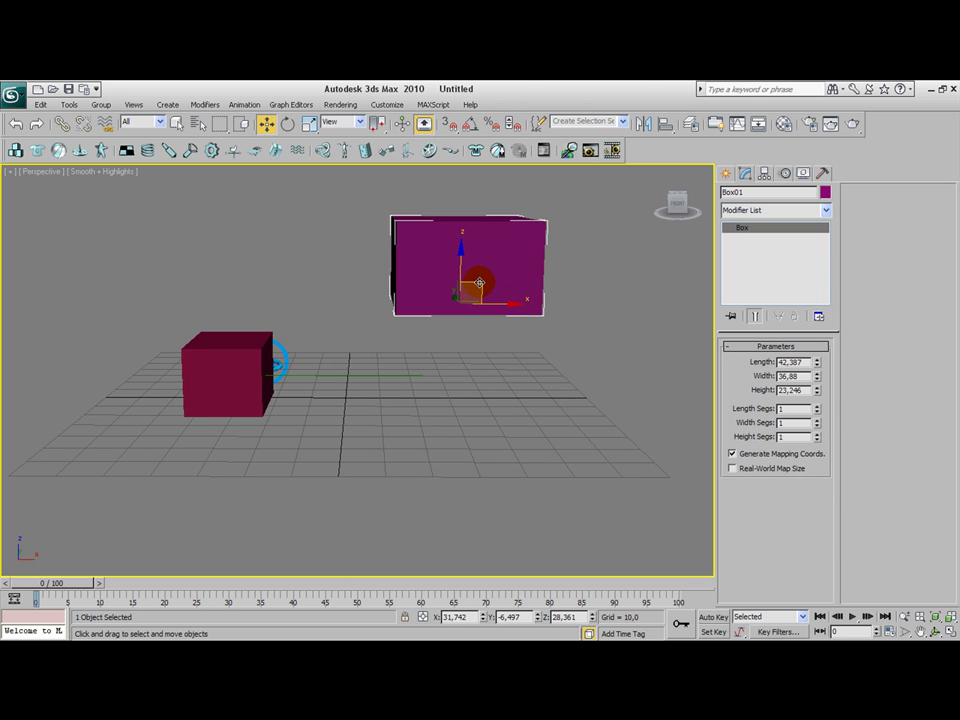
Play the reactor preview with Box02 hanging from the rope under Box01, then close it.
left_click(590, 152)
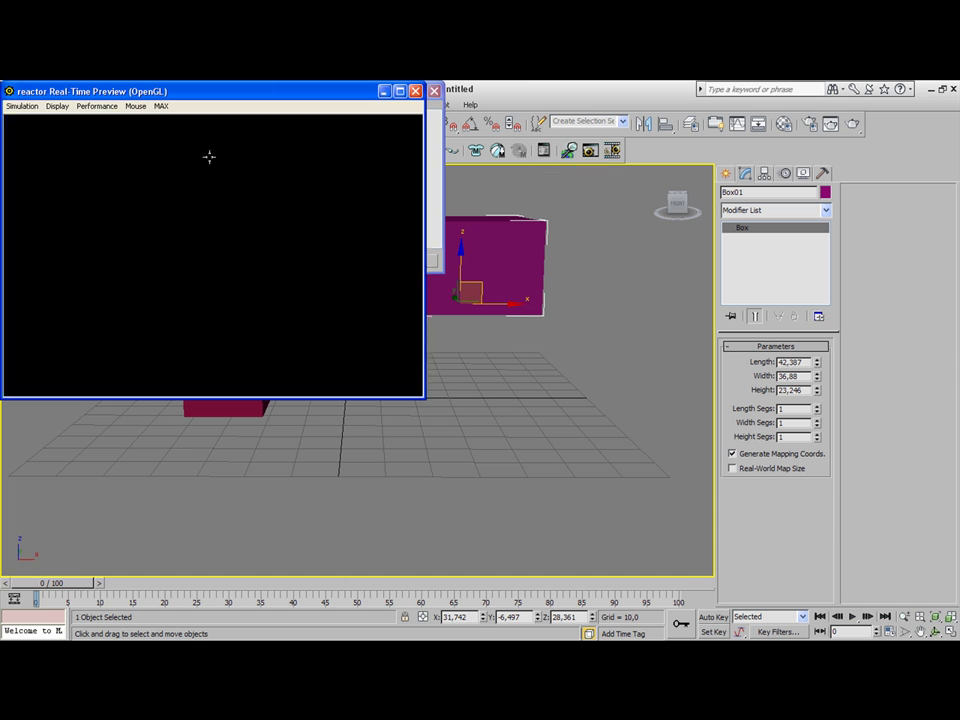
left_click(20, 106)
left_click(30, 120)
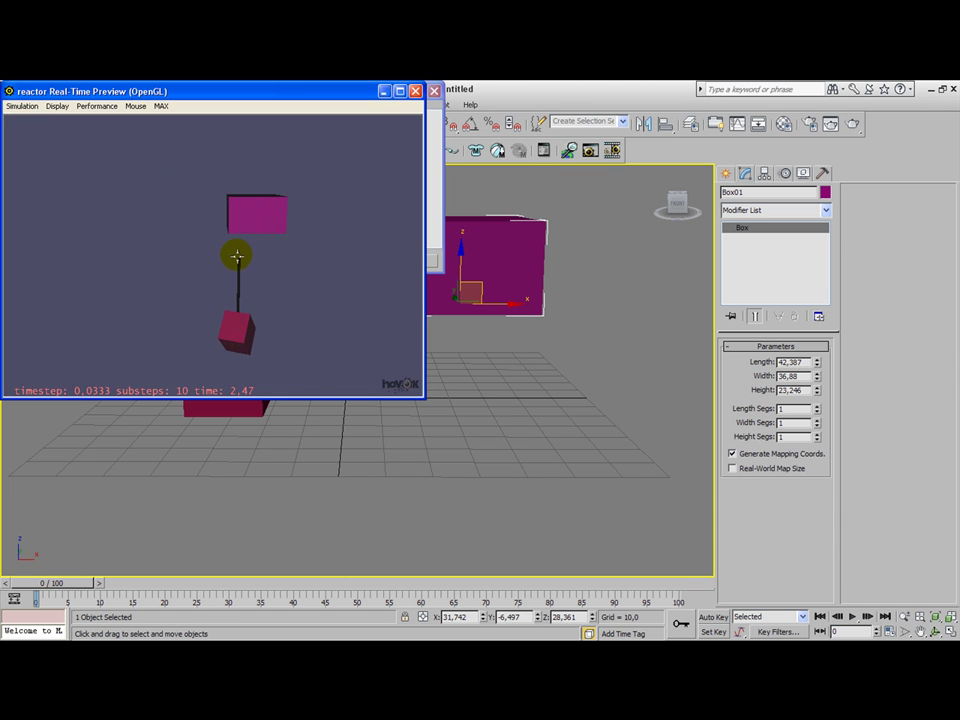
left_click_drag(246, 214, 242, 212)
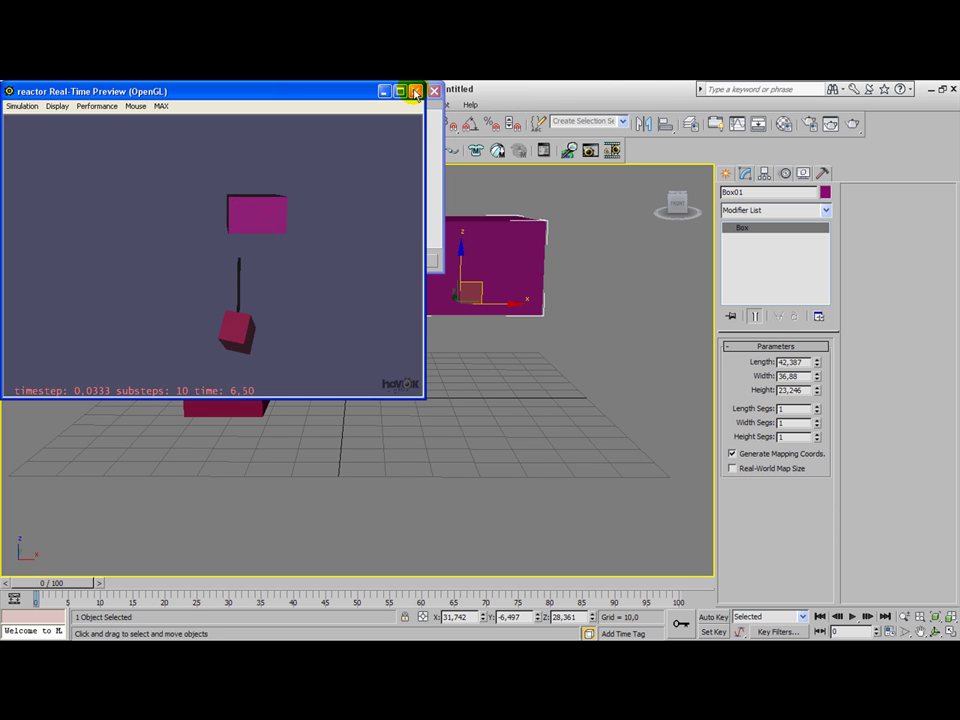
left_click(416, 92)
left_click(434, 90)
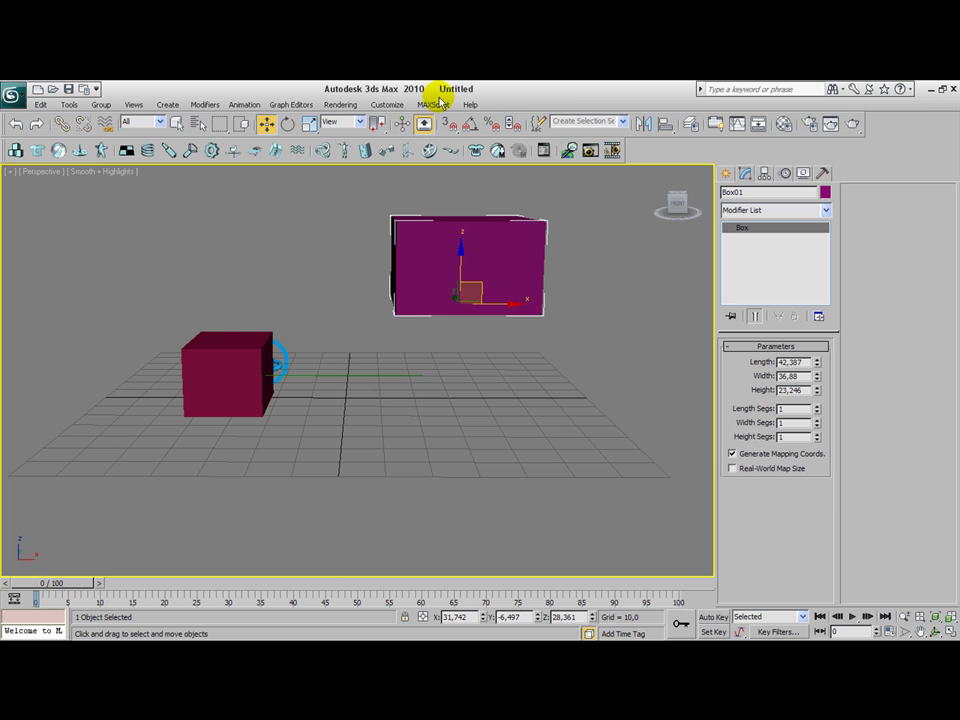
Lower Box01 back onto the grid and shift the red Box02 left along X.
middle_click_drag(251, 313, 358, 244, "alt")
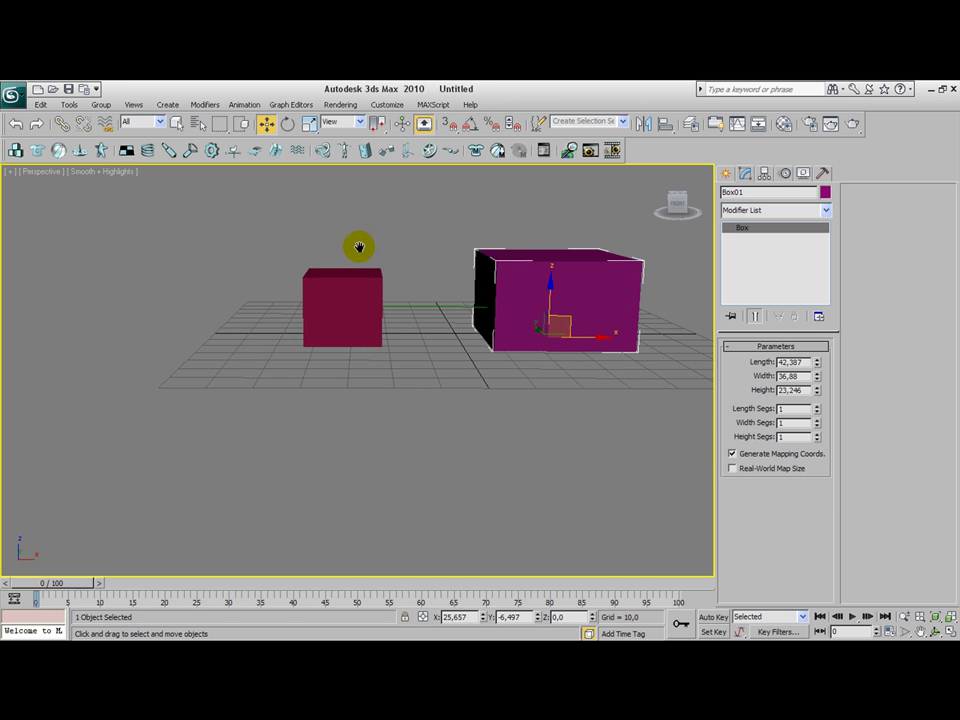
left_click(351, 273)
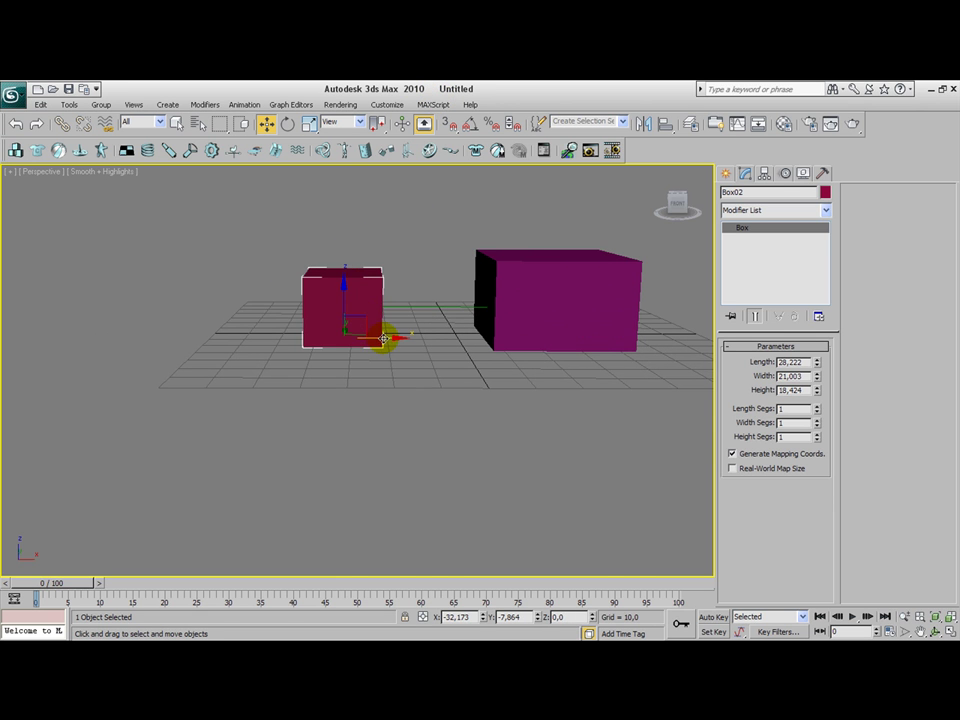
left_click_drag(384, 339, 287, 339)
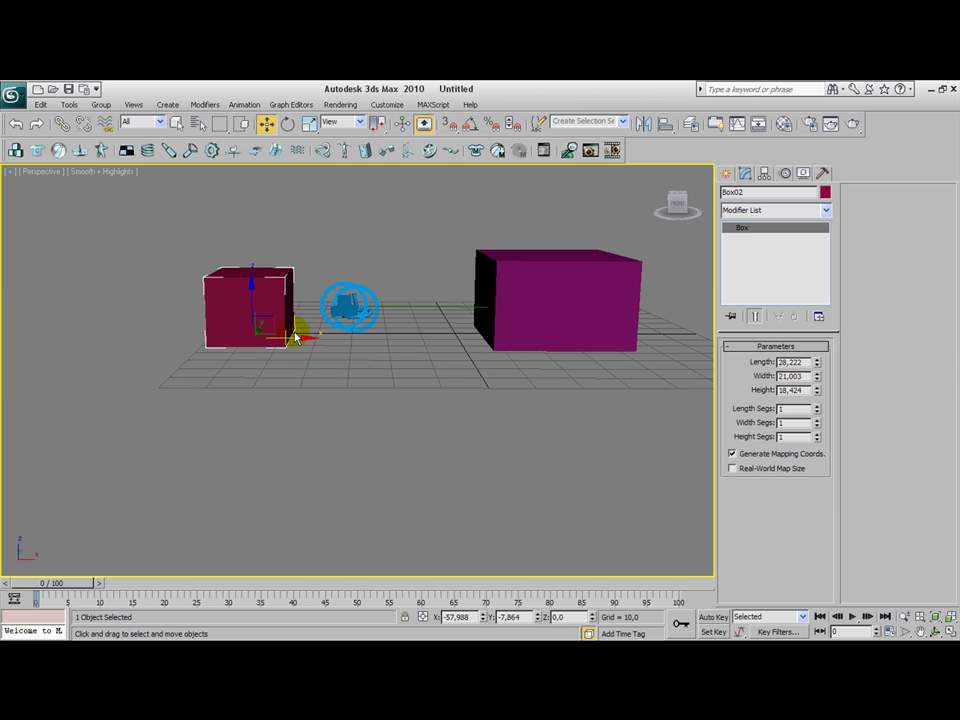
Run another reactor preview of Box02 hanging from the rope, then slide Box02 back along X.
left_click(587, 154)
left_click(22, 106)
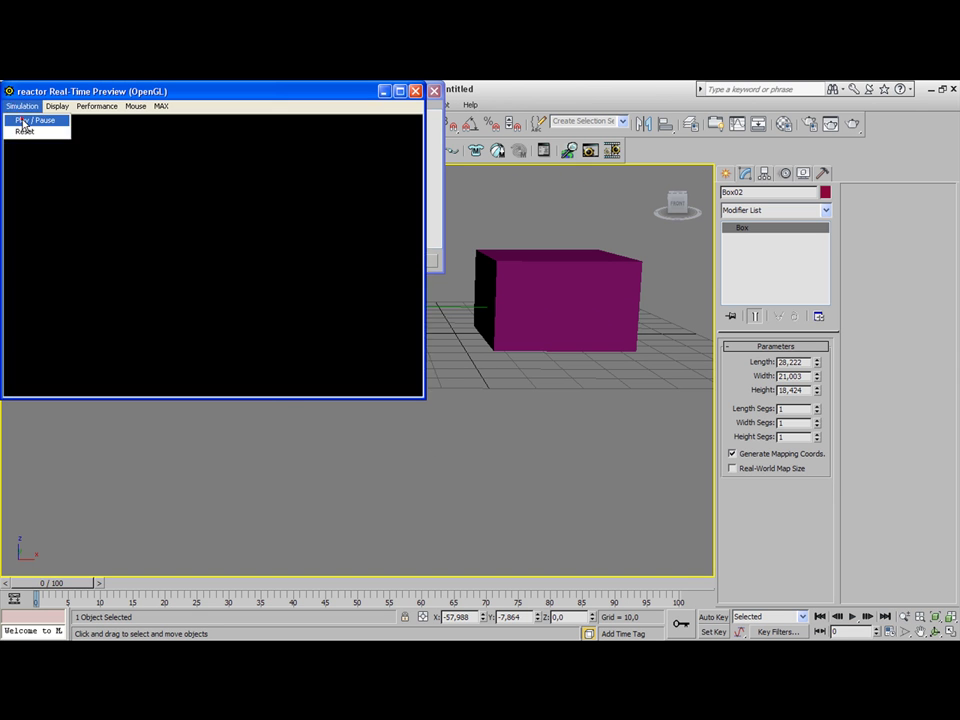
left_click(23, 121)
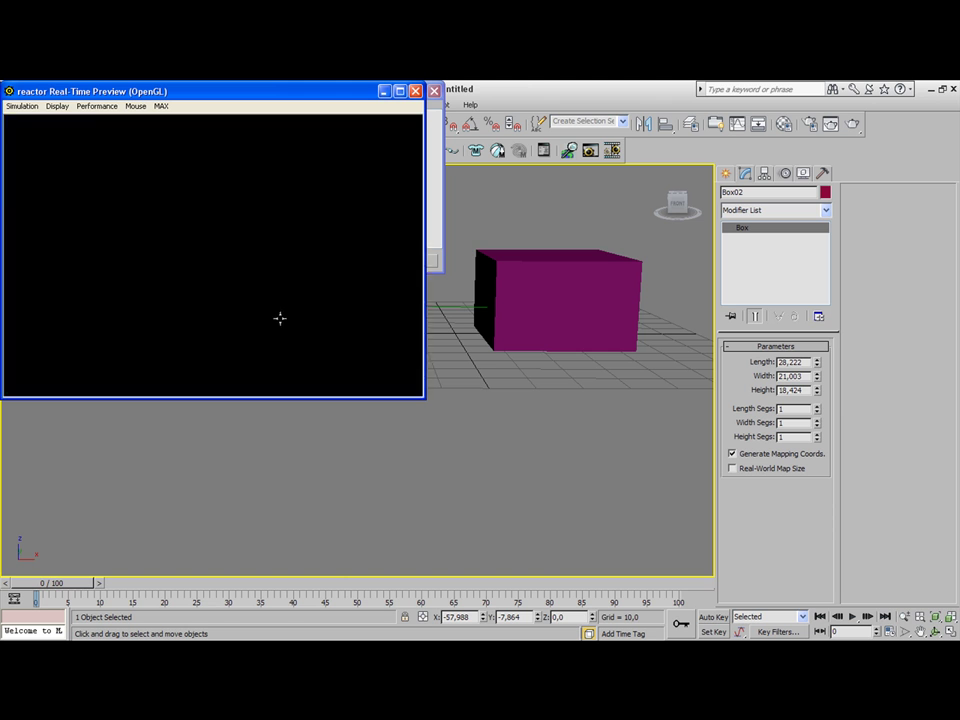
left_click_drag(279, 294, 316, 338)
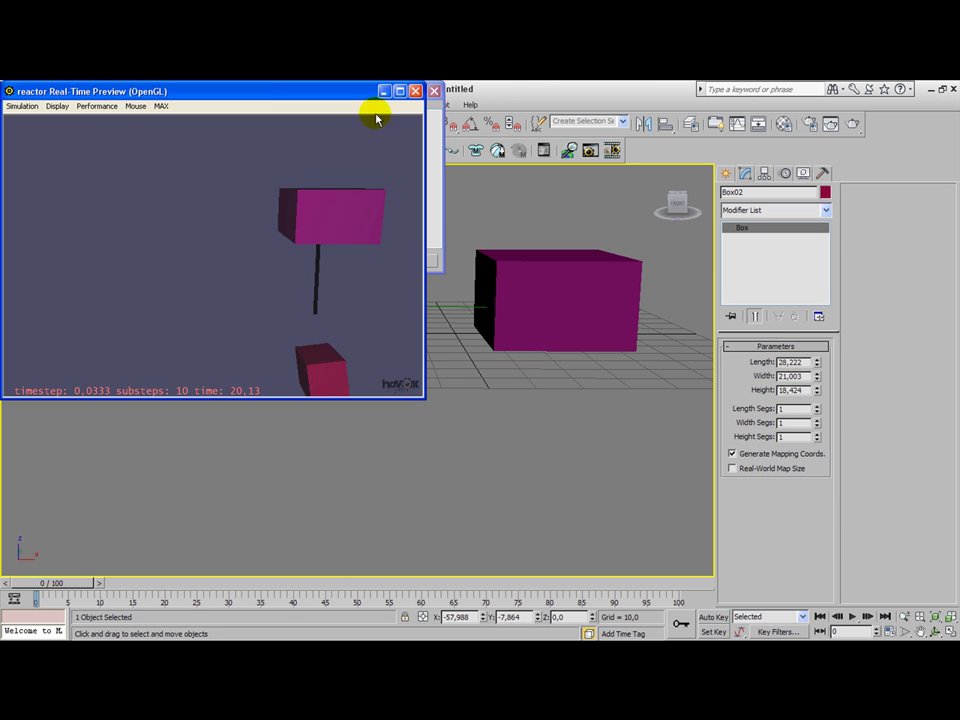
left_click(415, 92)
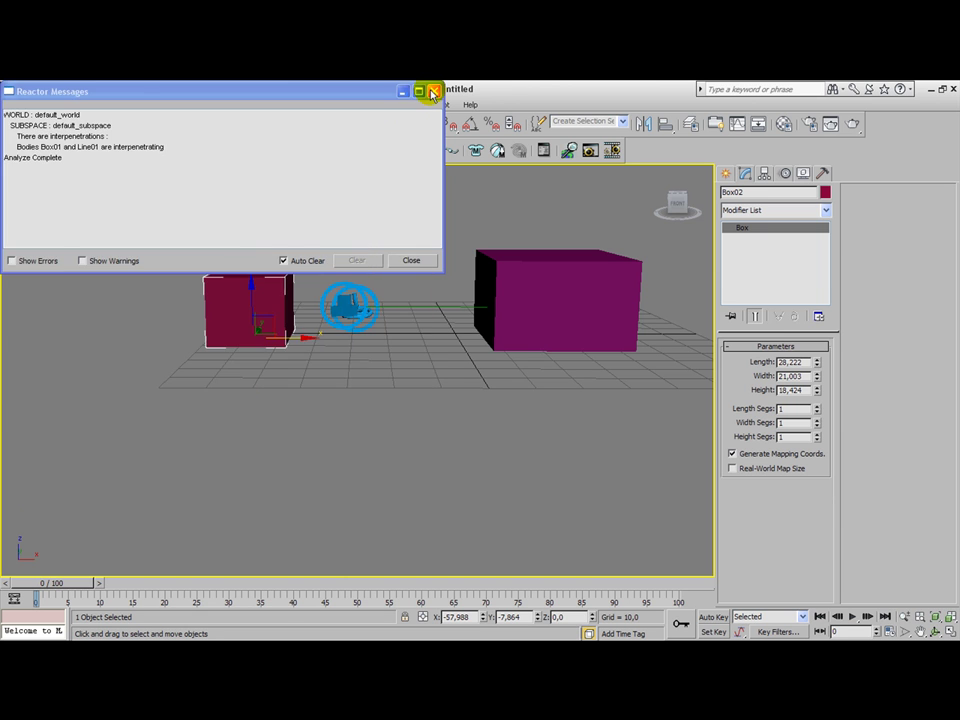
left_click(434, 91)
left_click_drag(283, 340, 360, 340)
middle_click_drag(360, 340, 370, 379)
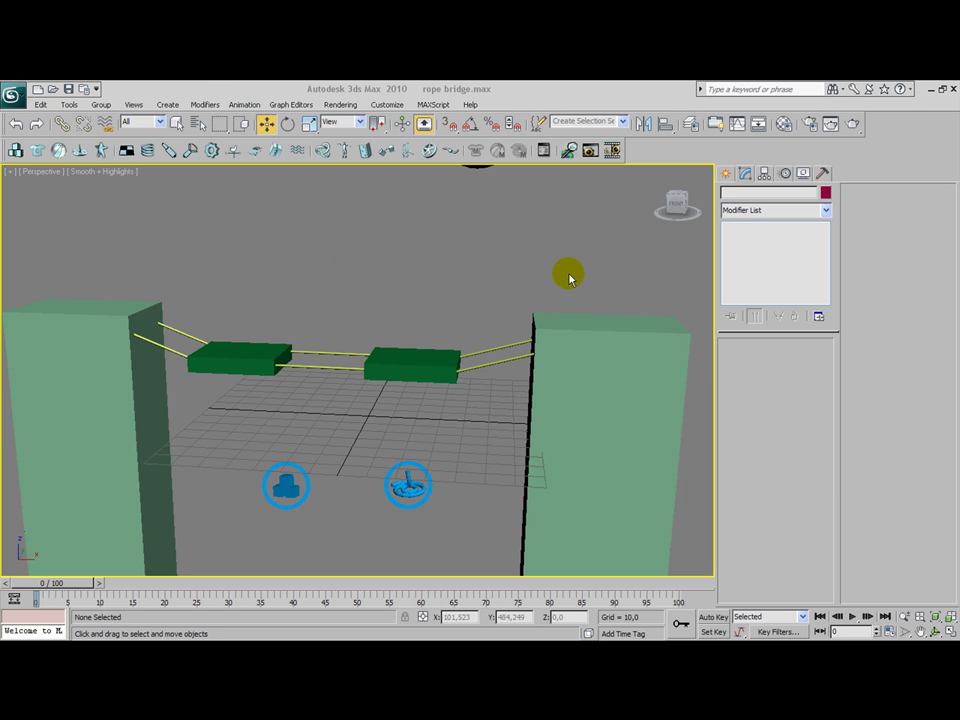
Pan around rope bridge.max and set its animation to frame 25, where spheres hit the planks.
middle_click_drag(568, 278, 534, 279)
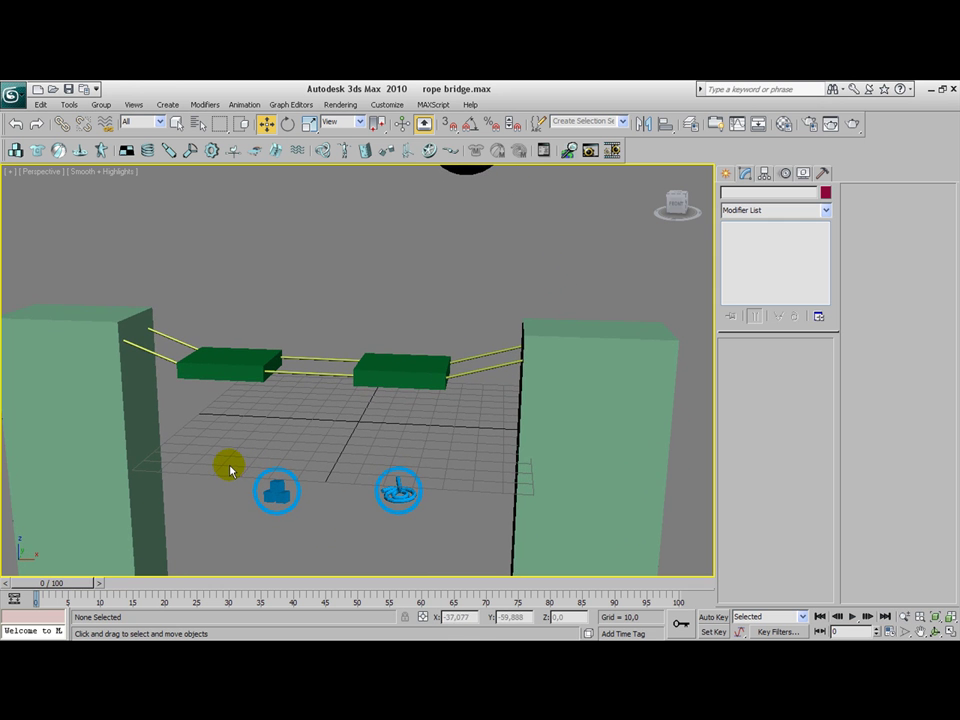
left_click_drag(57, 583, 214, 516)
key("w")
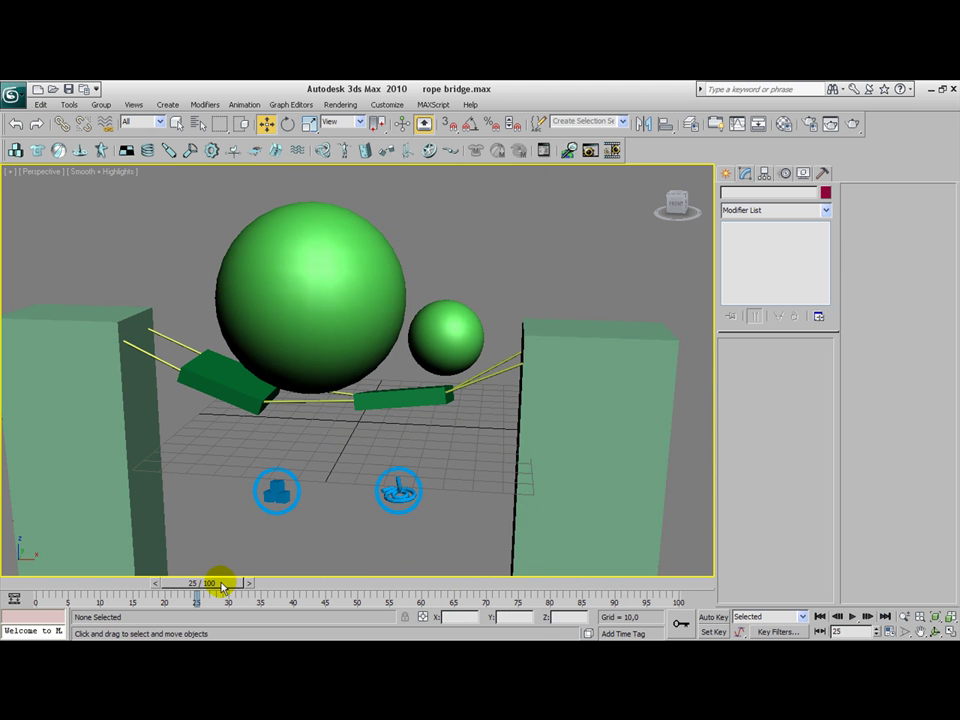